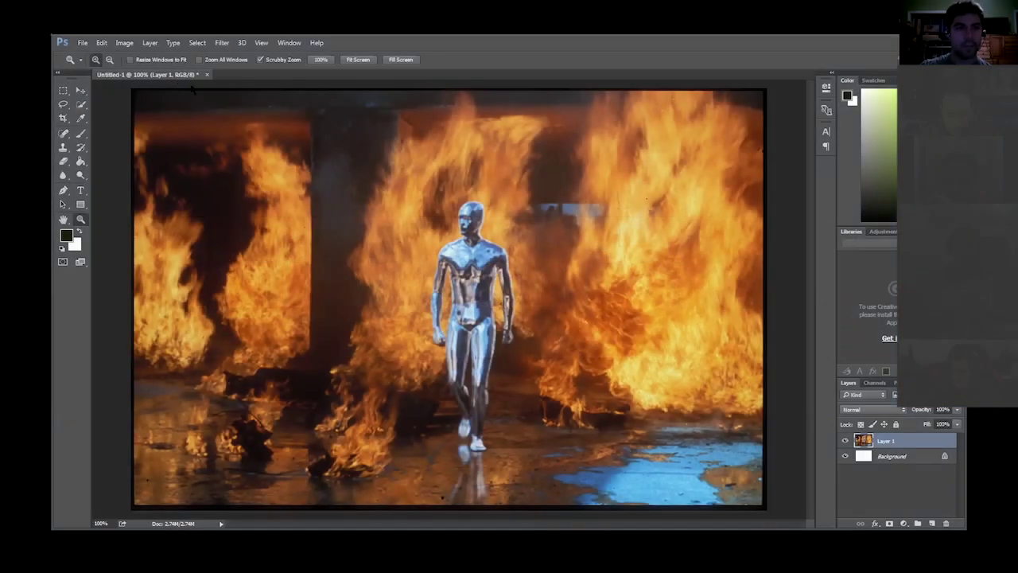
Step: Add a layer named Fix terminator above the image layer and rename the image layer Termintor
left_click_drag(191, 87, 336, 83)
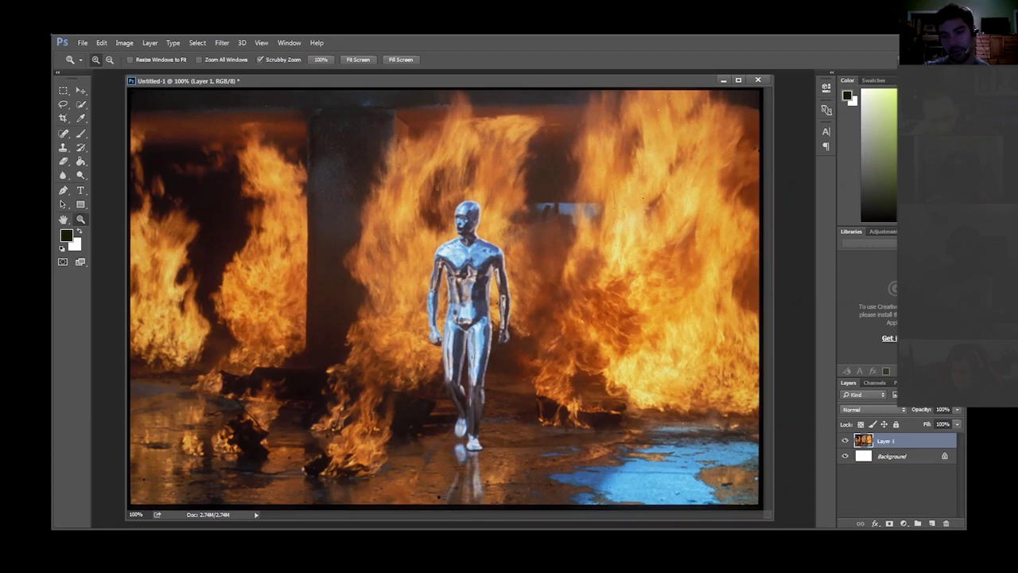
left_click(932, 522)
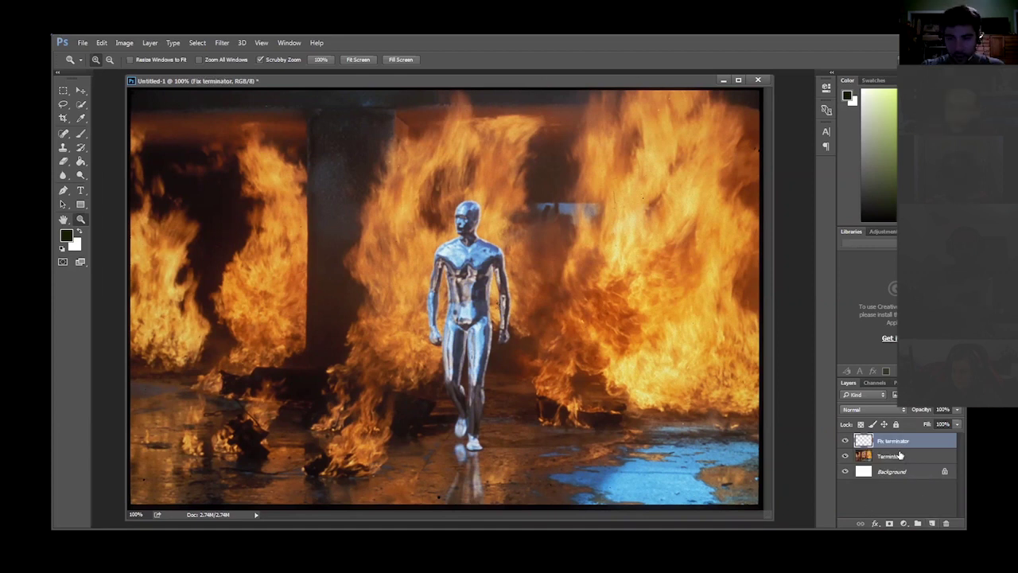
left_click(899, 455)
left_click(895, 441)
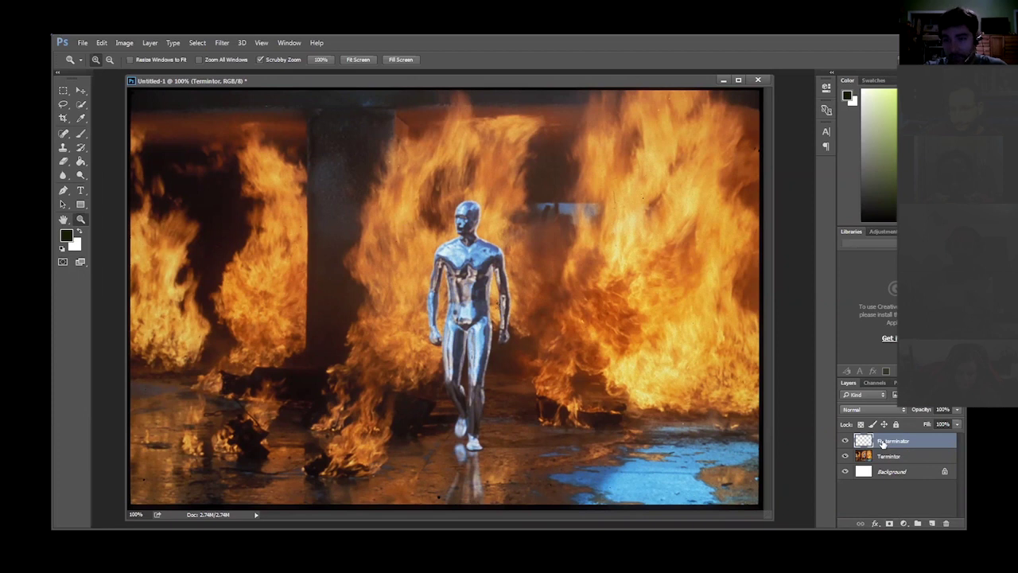
Step: Paint loose red and white brush strokes over the figure and flames on the Fix terminator layer
left_click(81, 133)
left_click(67, 237)
mouse_move(483, 159)
left_mouse_down()
mouse_move(458, 156)
mouse_move(525, 256)
mouse_move(549, 334)
mouse_move(446, 242)
left_mouse_up()
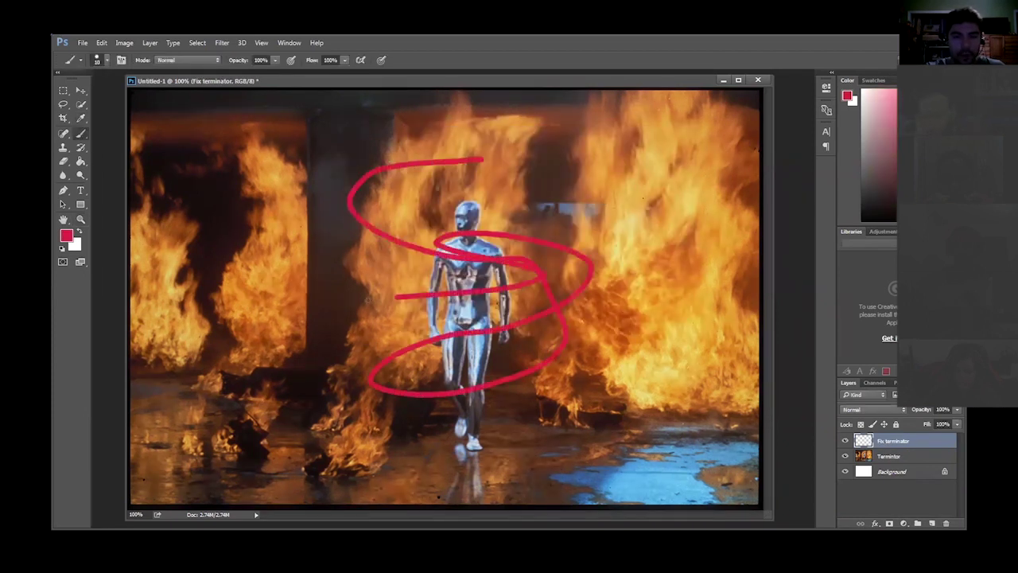
mouse_move(439, 338)
left_mouse_down()
mouse_move(342, 183)
mouse_move(219, 208)
mouse_move(211, 293)
left_mouse_up()
mouse_move(646, 407)
left_mouse_down()
mouse_move(653, 278)
mouse_move(625, 262)
left_mouse_up()
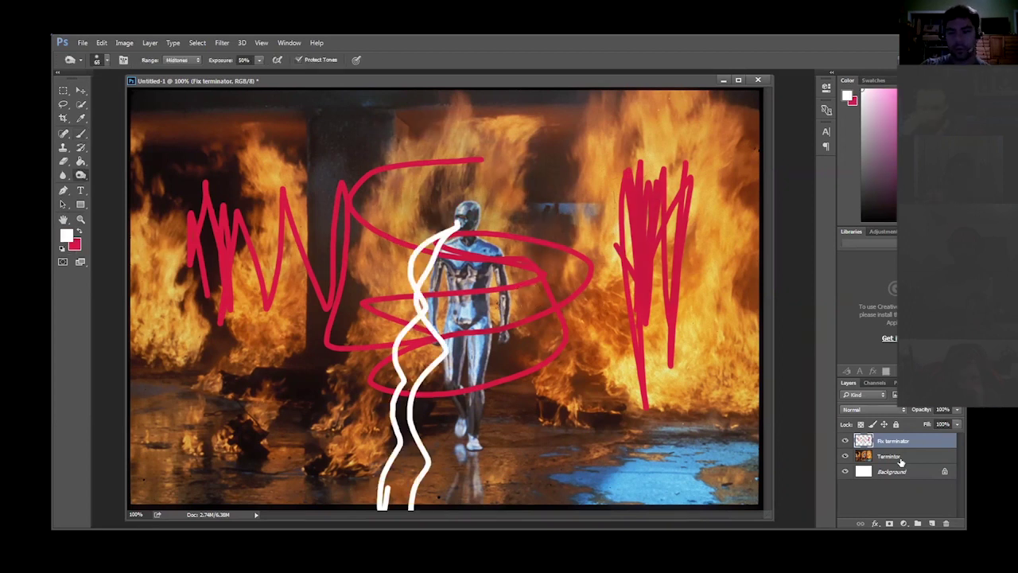
Step: Delete the Fix terminator layer with its painted strokes
left_click(900, 461)
left_click(899, 444)
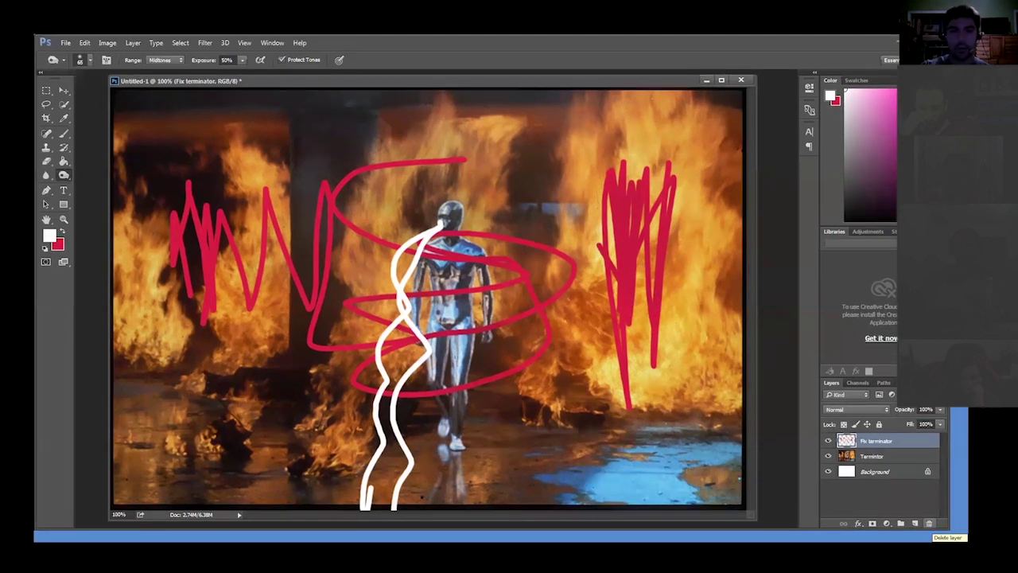
left_click(946, 524)
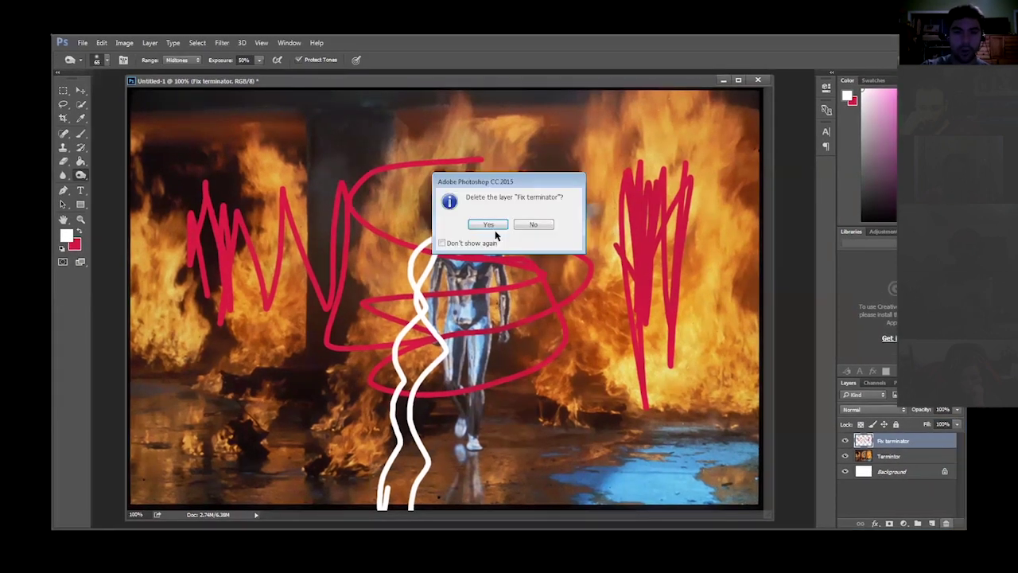
left_click(489, 226)
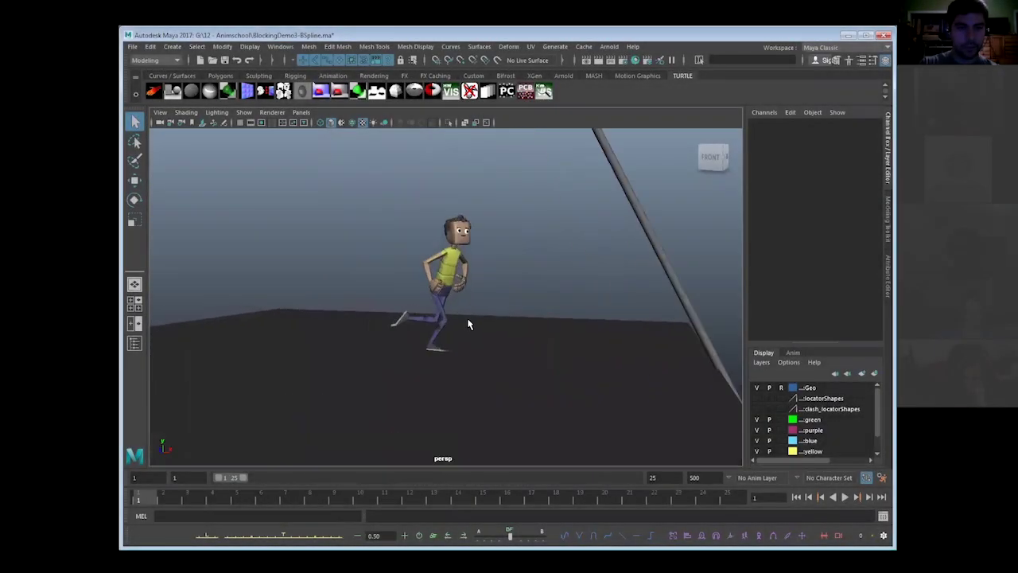
Step: Switch to Maya and create a NURBS sphere in the character's scene
left_click_drag(468, 324, 458, 327, "alt")
right_click_drag(467, 323, 486, 325, "alt")
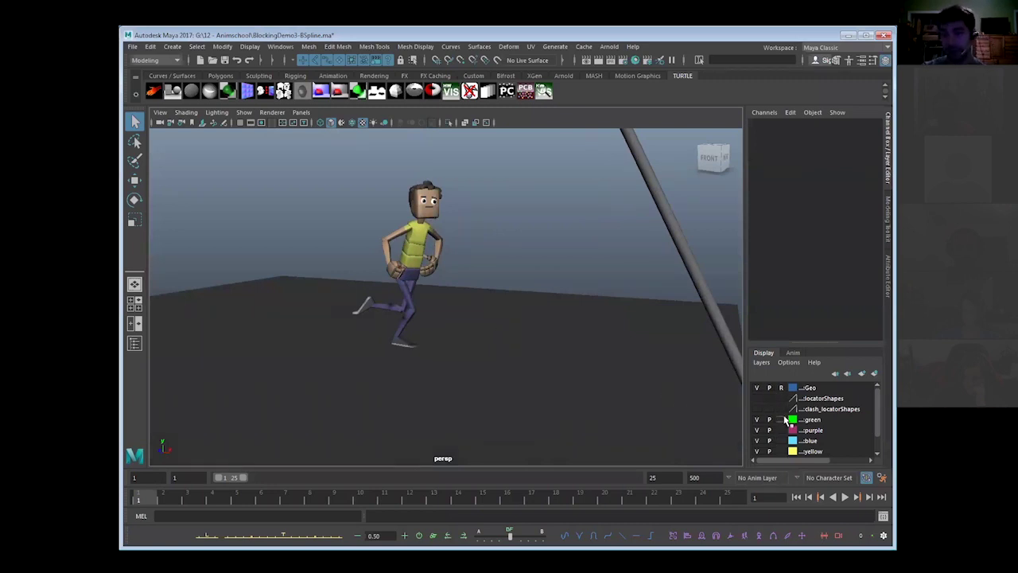
scroll(556, 302, "down", 3)
left_click_drag(525, 278, 548, 294, "alt")
middle_click_drag(548, 294, 489, 300, "alt")
scroll(489, 300, "down", 7)
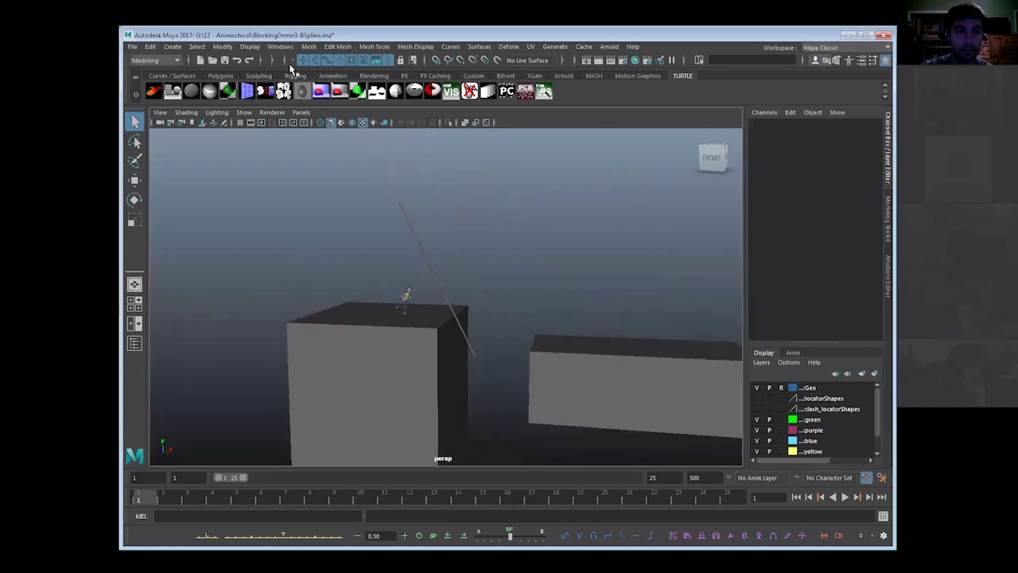
left_click(174, 49)
mouse_move(204, 74)
left_click(322, 85)
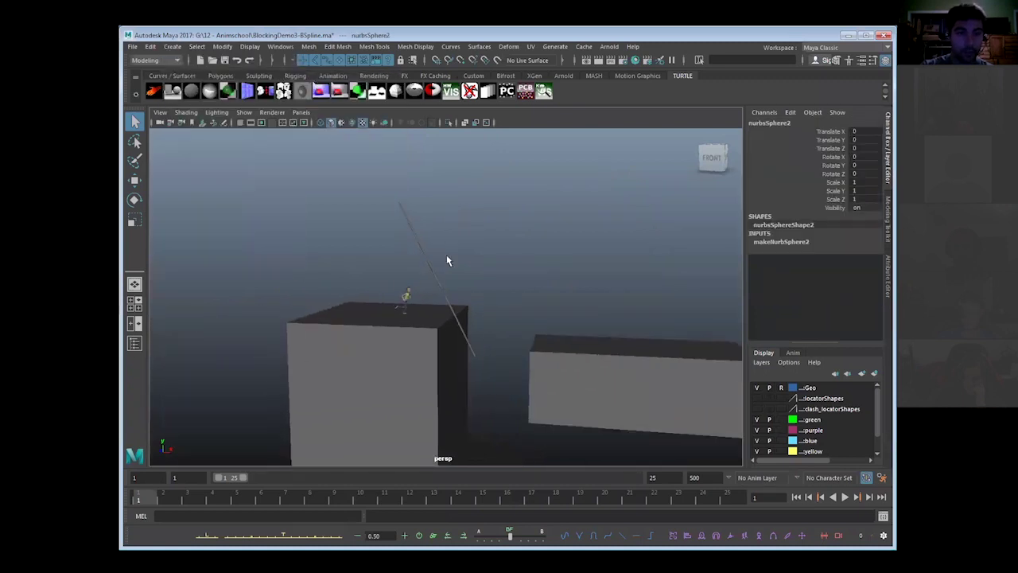
Step: Move the sphere to about 29.7 in X and scale it to about 5.1 in X and Y and 1.08 in Z
key("w")
left_click_drag(447, 318, 593, 320)
scroll(593, 321, "up", 5)
key("r")
left_click_drag(641, 345, 736, 344)
left_click_drag(650, 366, 641, 350)
middle_click_drag(631, 307, 581, 272, "alt")
Step: Create a display layer from the selected sphere and name it NurbSphere
left_click(874, 373)
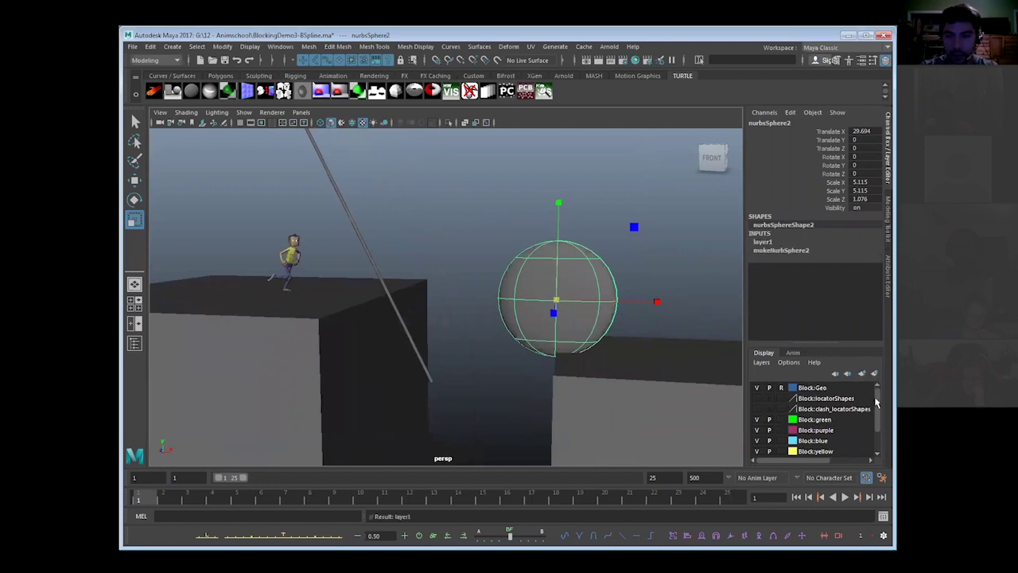
left_click_drag(878, 403, 878, 429)
double_click(807, 442)
left_click_drag(521, 231, 439, 217)
type("NurbSphere")
key("Return")
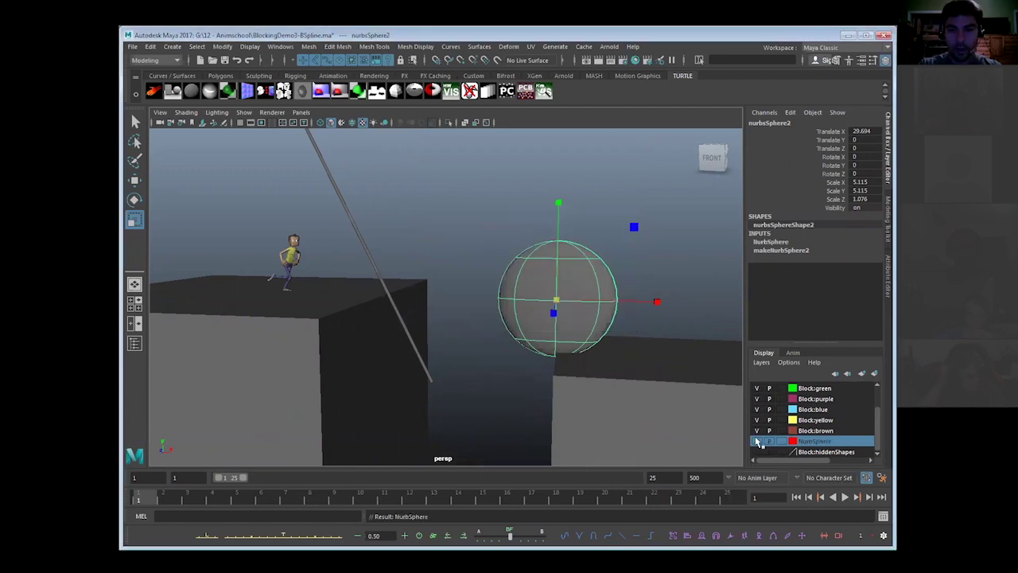
Step: Toggle the NurbSphere layer's visibility to check its effect on the sphere, and deselect the sphere
left_click(756, 441)
left_click(757, 441)
left_click(756, 441)
left_click(756, 441)
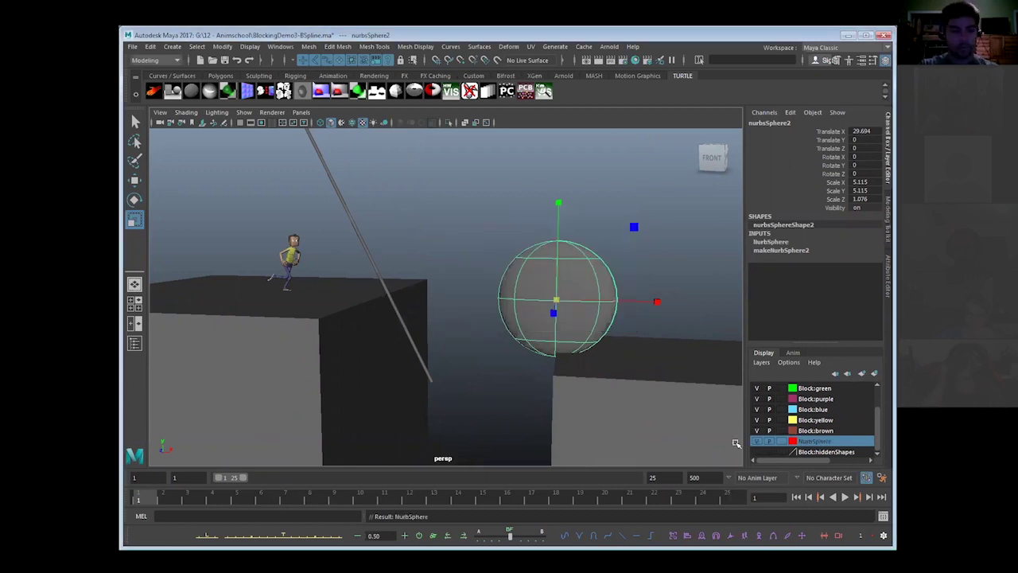
scroll(543, 246, "down", 3)
left_click_drag(543, 257, 510, 258, "alt")
left_click(512, 178)
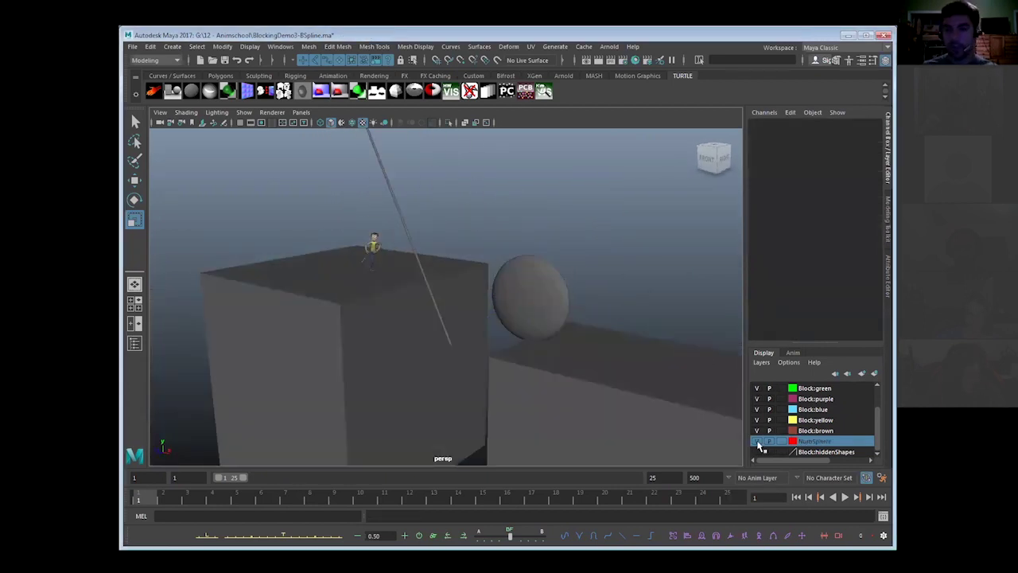
Step: Create an animation layer from the character's selected right foot IK control
left_click(793, 353)
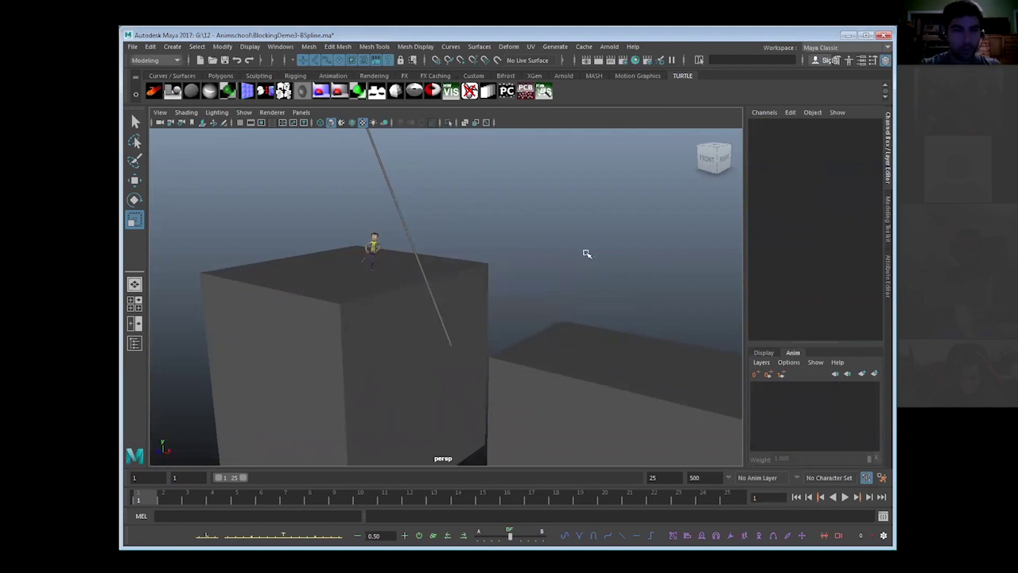
left_click_drag(584, 254, 563, 267, "alt")
middle_click_drag(425, 243, 549, 276, "alt")
right_click_drag(549, 276, 625, 305, "alt")
left_click_drag(573, 326, 556, 306, "alt")
right_click_drag(521, 311, 536, 311, "alt")
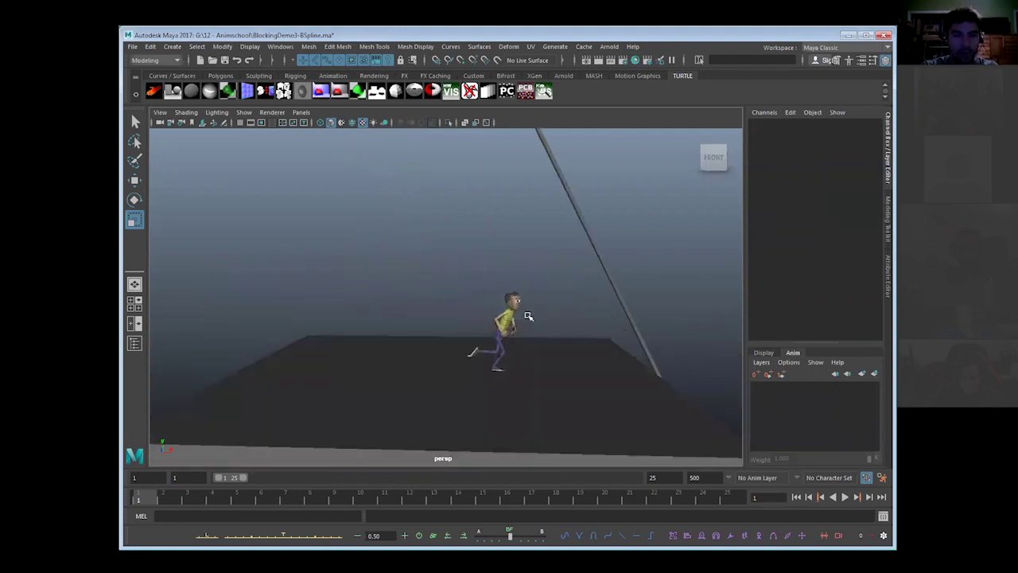
middle_click_drag(536, 311, 471, 293, "alt")
right_click_drag(471, 293, 526, 273, "alt")
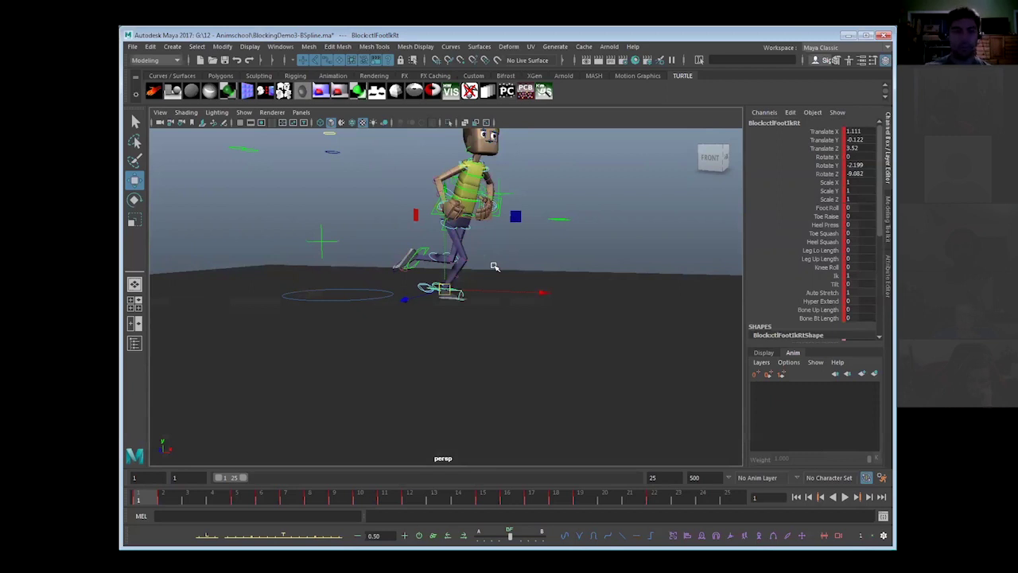
left_click_drag(401, 287, 474, 318, "alt")
right_click_drag(380, 288, 505, 293, "alt")
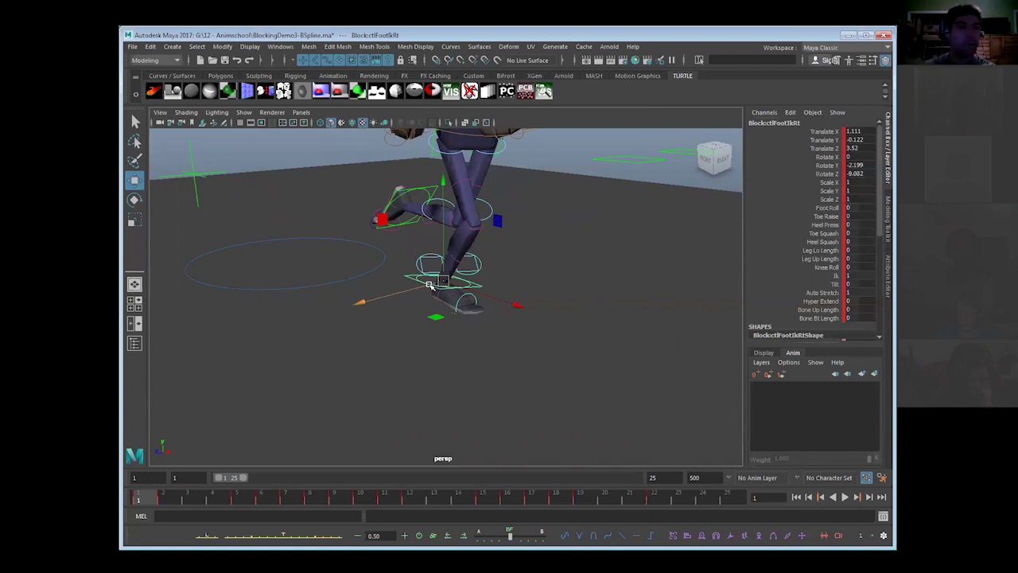
left_click_drag(430, 285, 548, 270, "alt")
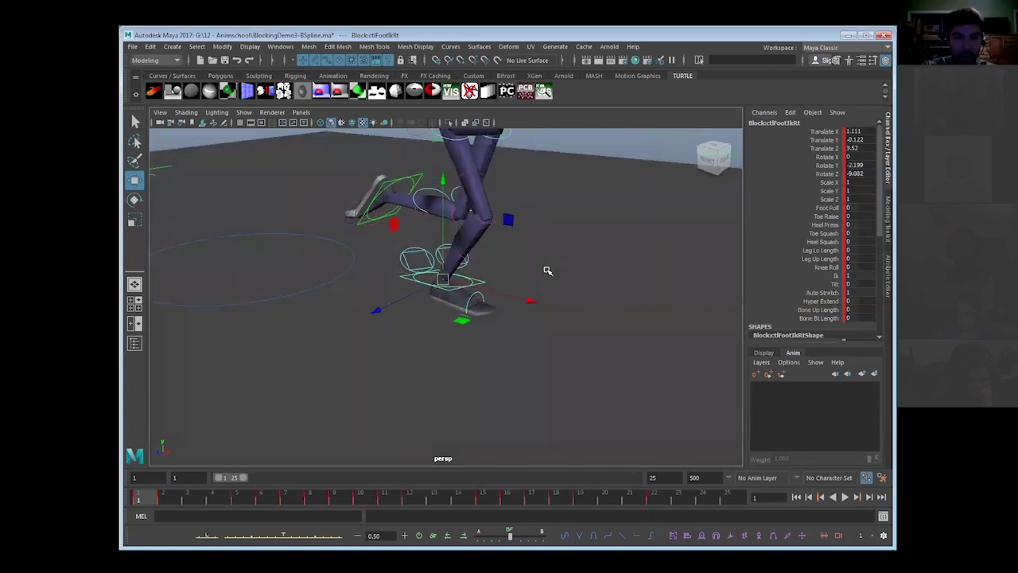
left_click(875, 375)
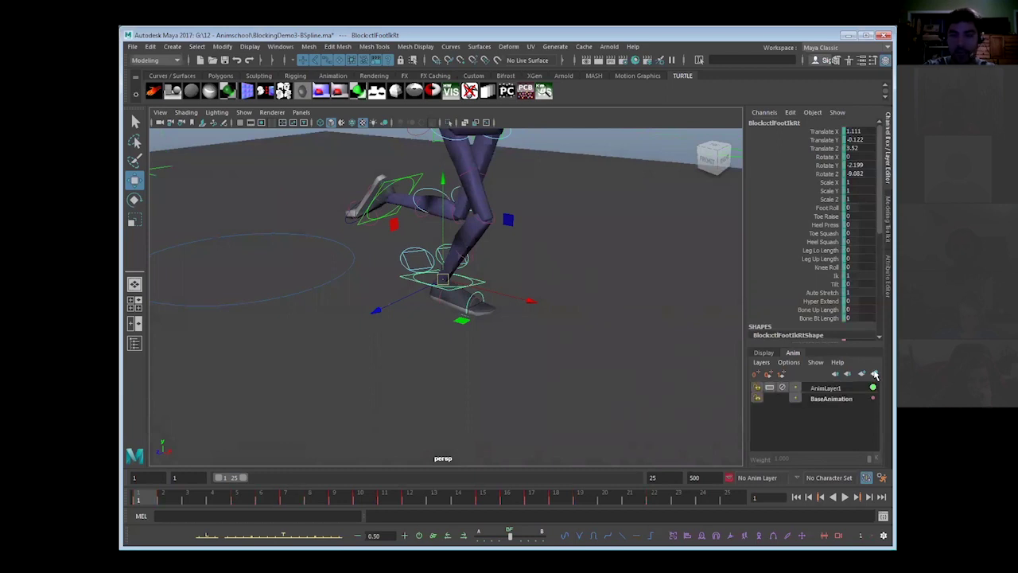
Step: Rename the new animation layer Foot_adjust
double_click(836, 388)
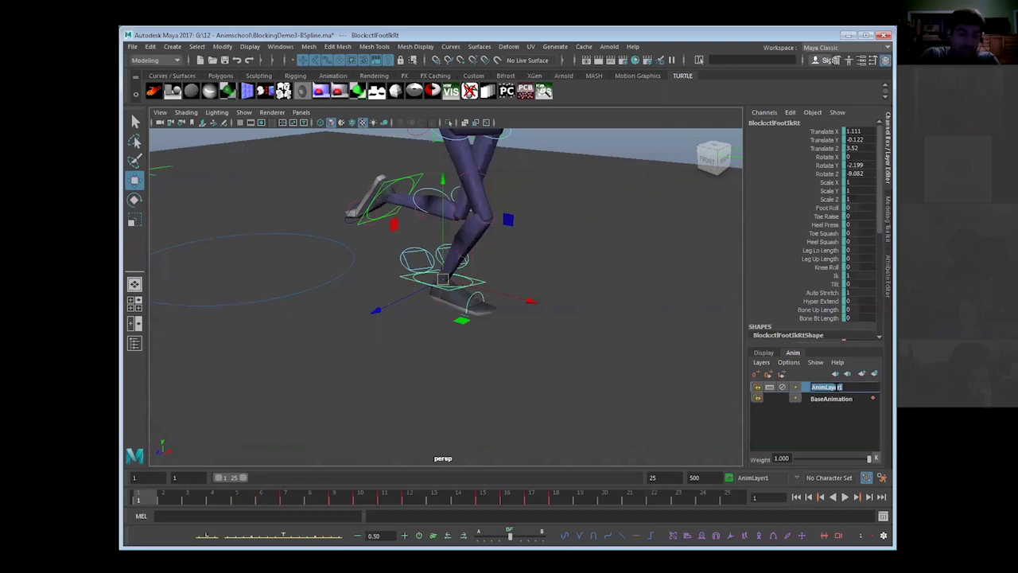
type("Foot")
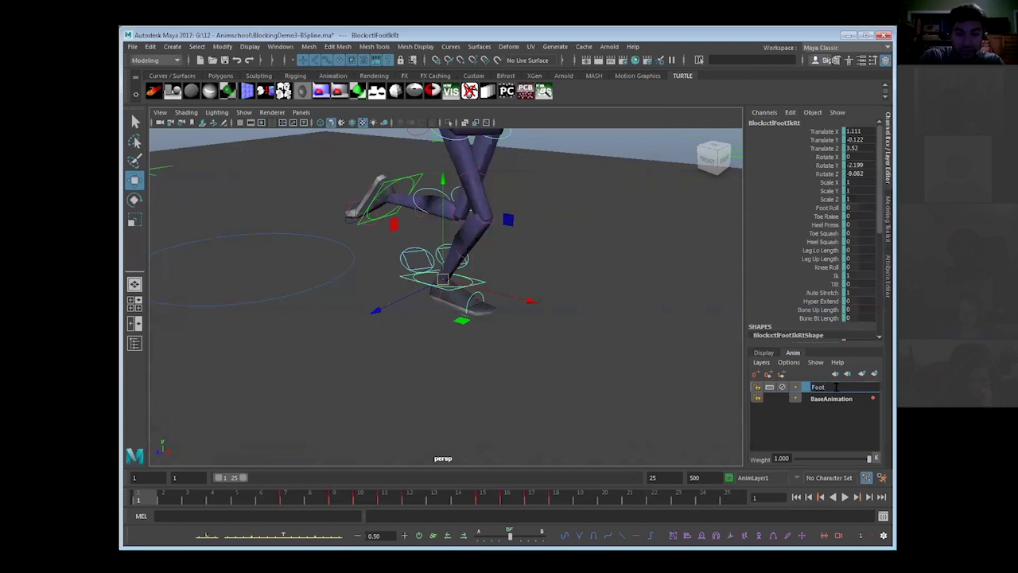
type("_adjust")
key("Return")
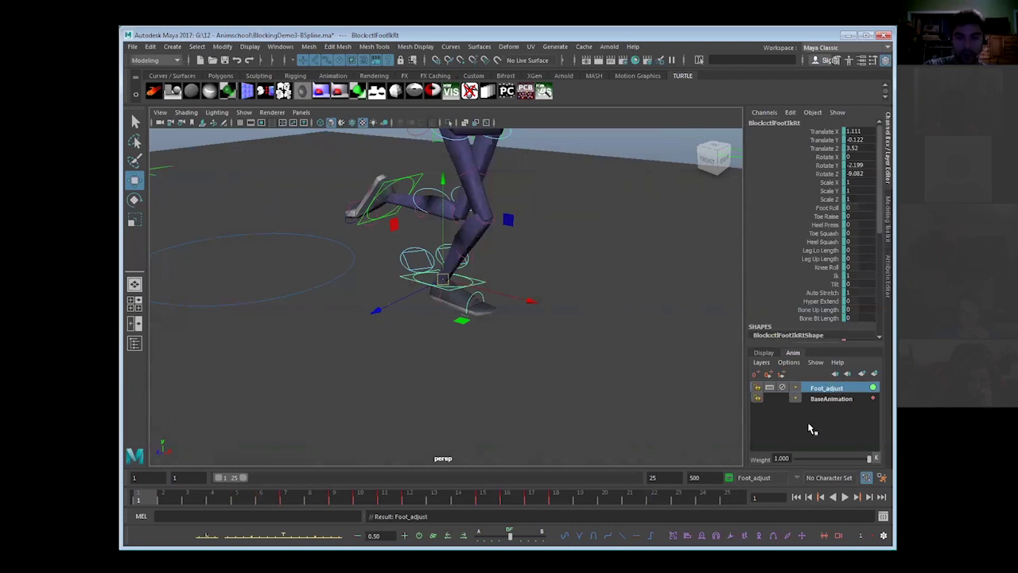
Step: Add the left foot IK control to the Foot_adjust animation layer
left_click(828, 398)
left_click(826, 388)
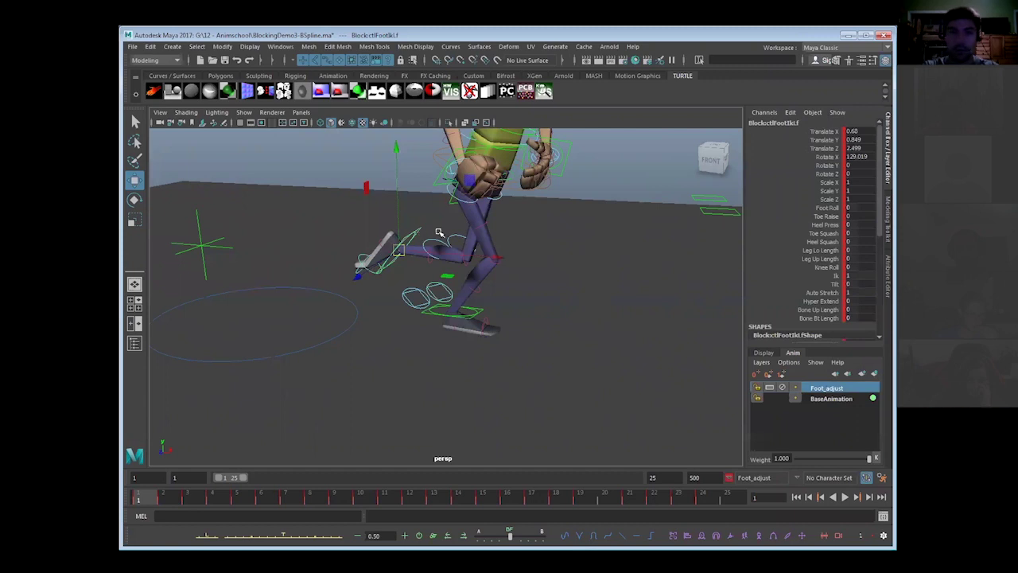
left_click(321, 162)
left_click(417, 232)
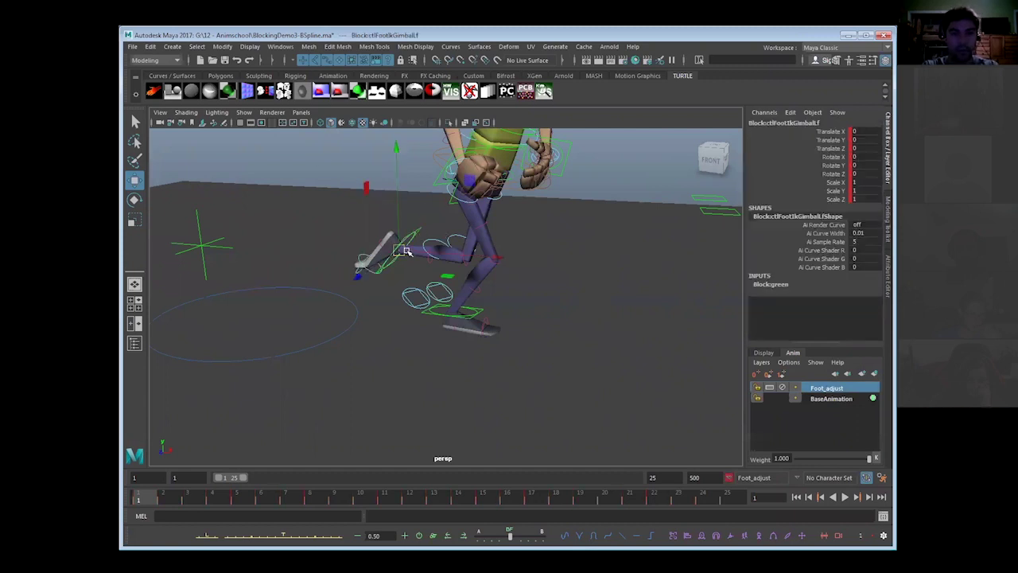
mouse_move(416, 232)
left_mouse_down()
mouse_move(402, 284)
mouse_move(398, 238)
mouse_move(410, 227)
left_mouse_up()
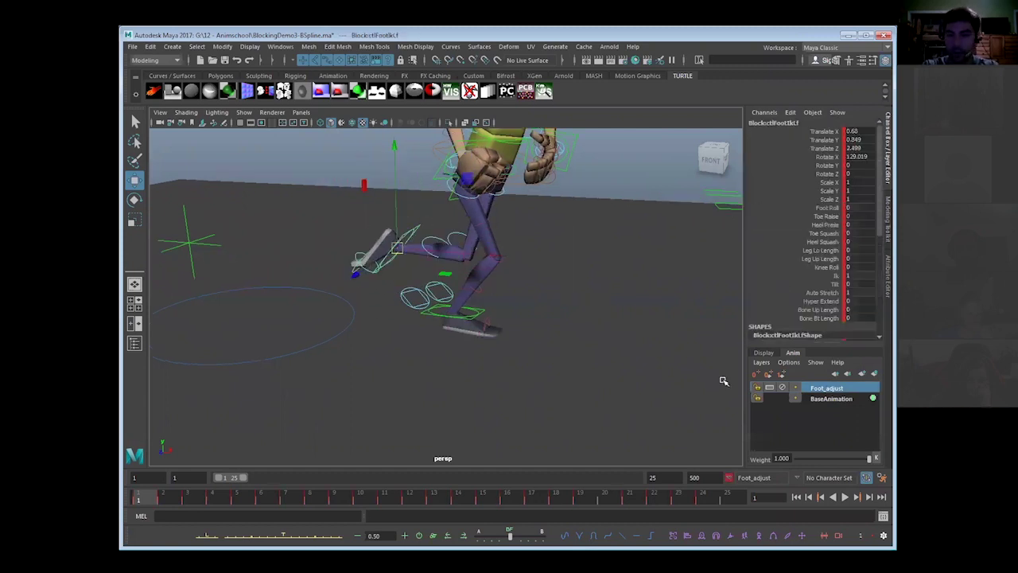
right_click(828, 388)
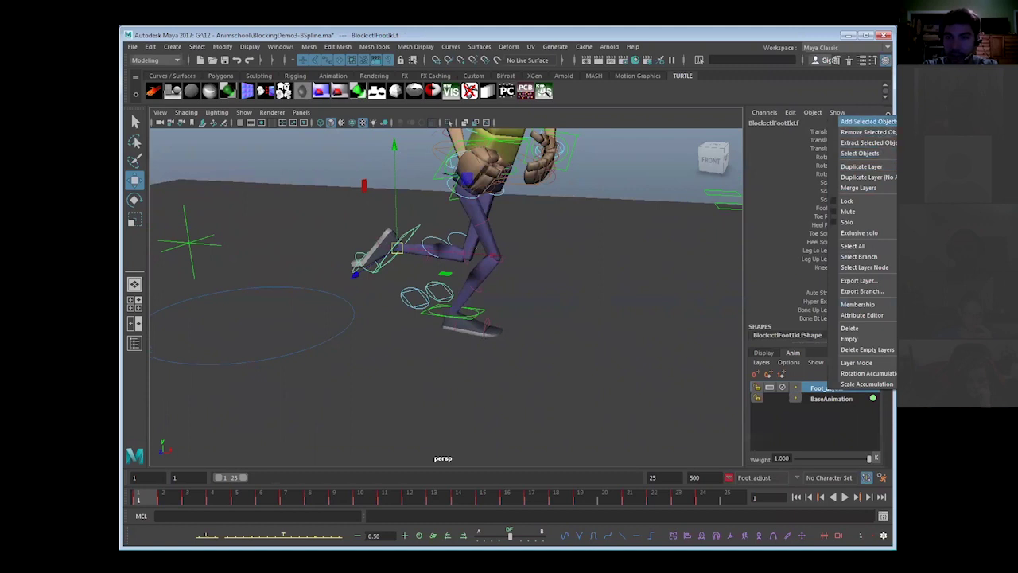
left_click(867, 121)
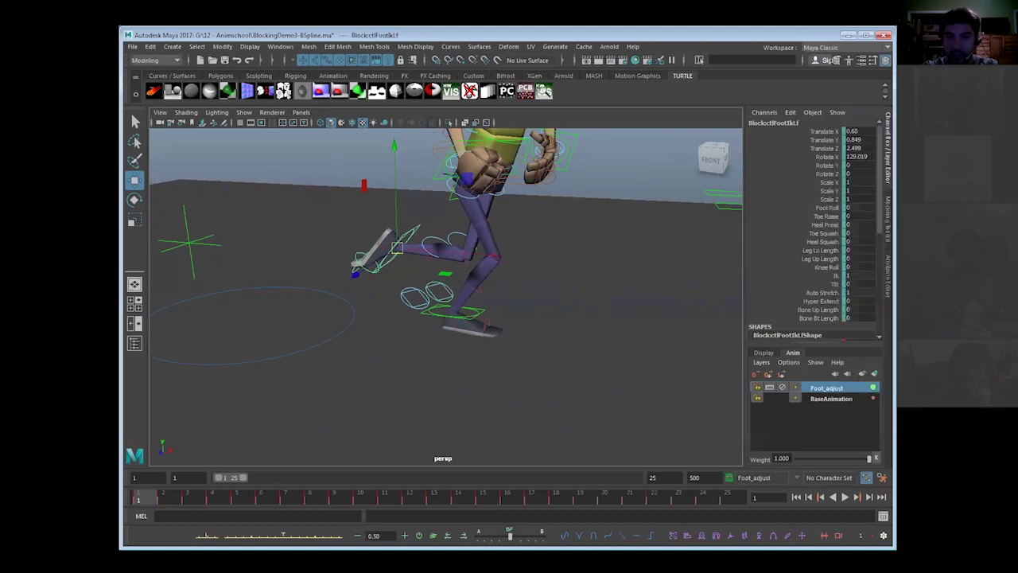
Step: Switch the active layer between BaseAnimation and Foot_adjust to compare the left foot control's keys
left_click(834, 401)
left_click(831, 391)
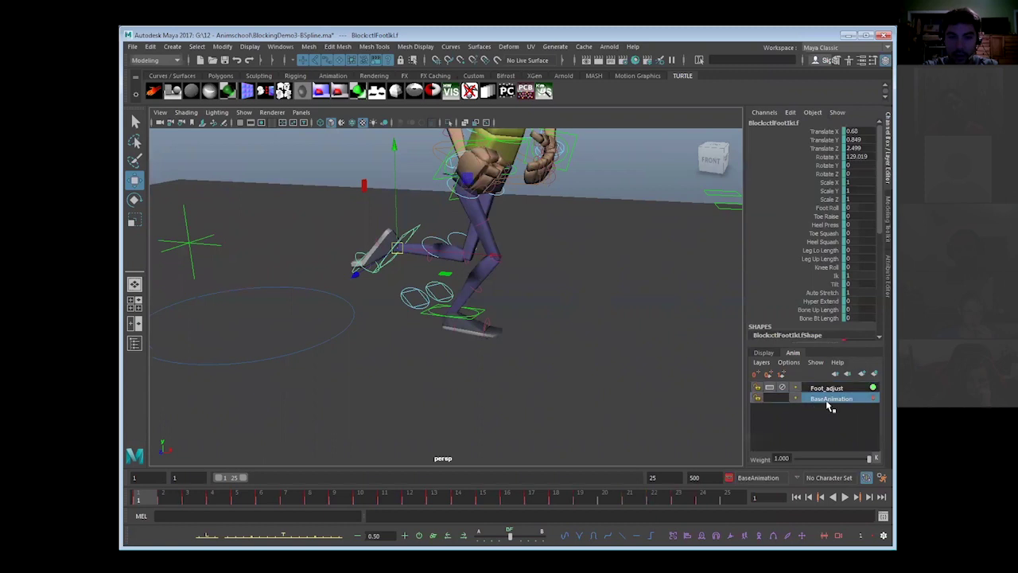
left_click(827, 389)
Step: Remove the right arm IK control from the Foot_adjust animation layer
left_click_drag(454, 294, 575, 238, "alt")
left_click(575, 239)
left_click(414, 205)
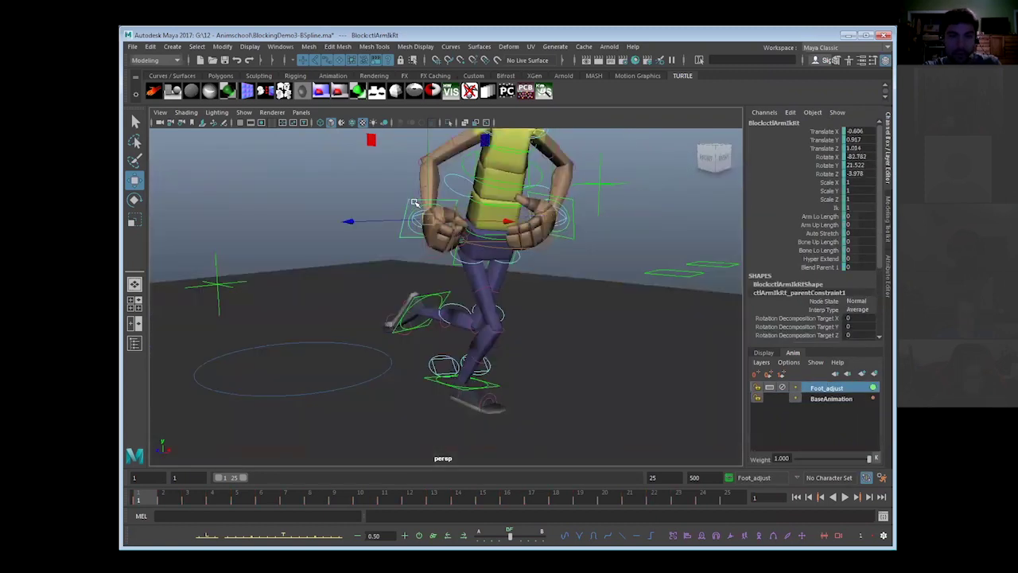
right_click(800, 387)
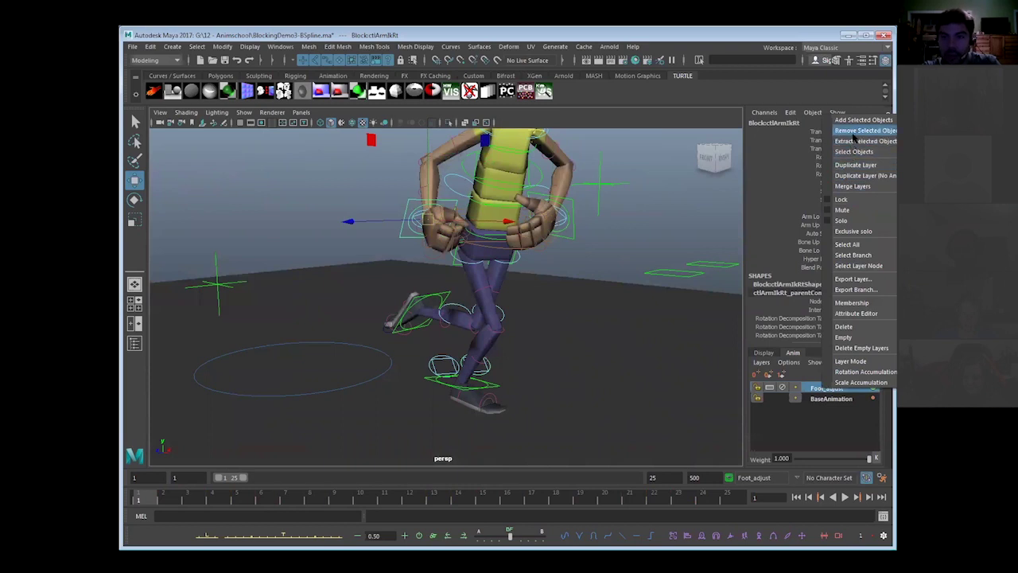
left_click(852, 131)
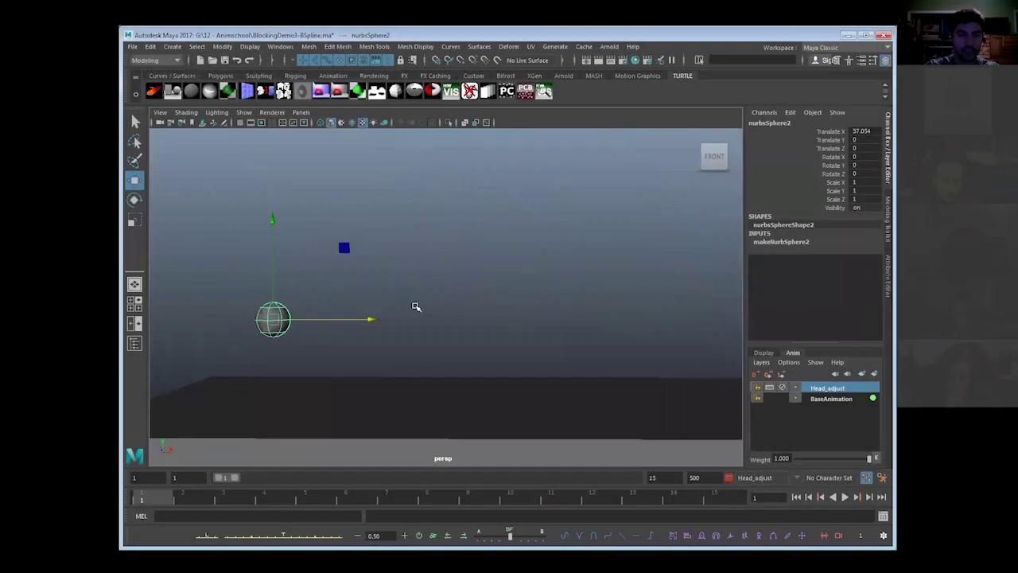
Step: Animate the small sphere along an arc with position keys at frames 1, 8 and 15
left_click(310, 325)
left_click(276, 317)
key("alt+v")
left_click_drag(455, 190, 616, 310)
key("s")
left_click_drag(716, 499, 147, 482)
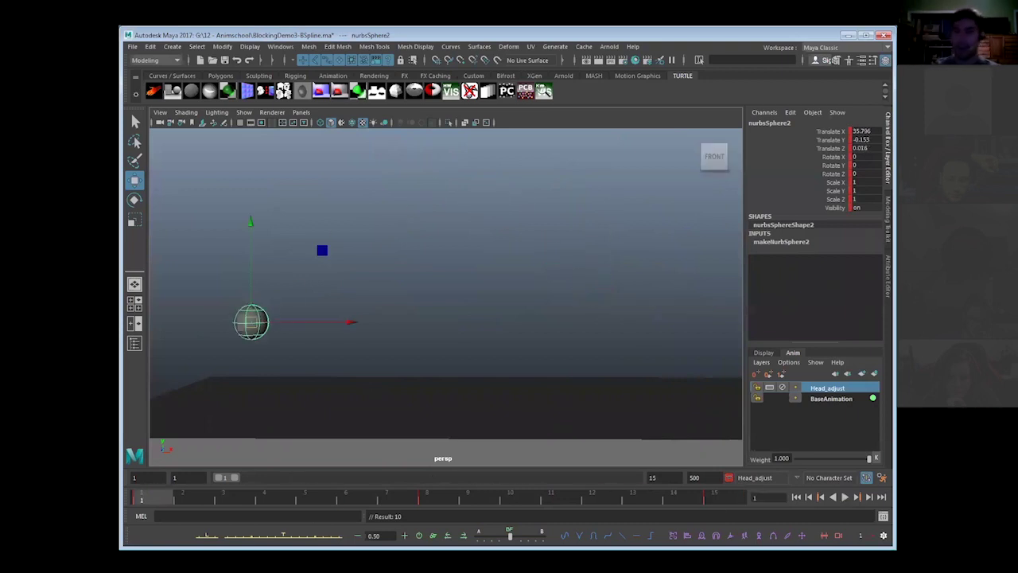
Step: Refine the sphere's arc by keying adjusted positions at frames 4, 6 and 10
left_click(276, 498)
left_click_drag(314, 266, 311, 255)
key("alt+v")
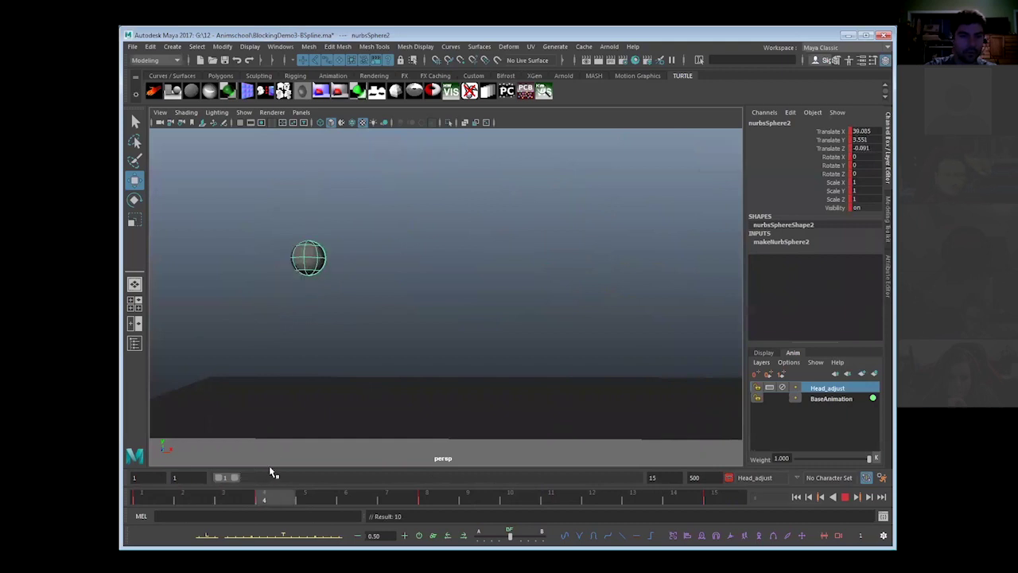
left_click_drag(269, 467, 348, 441)
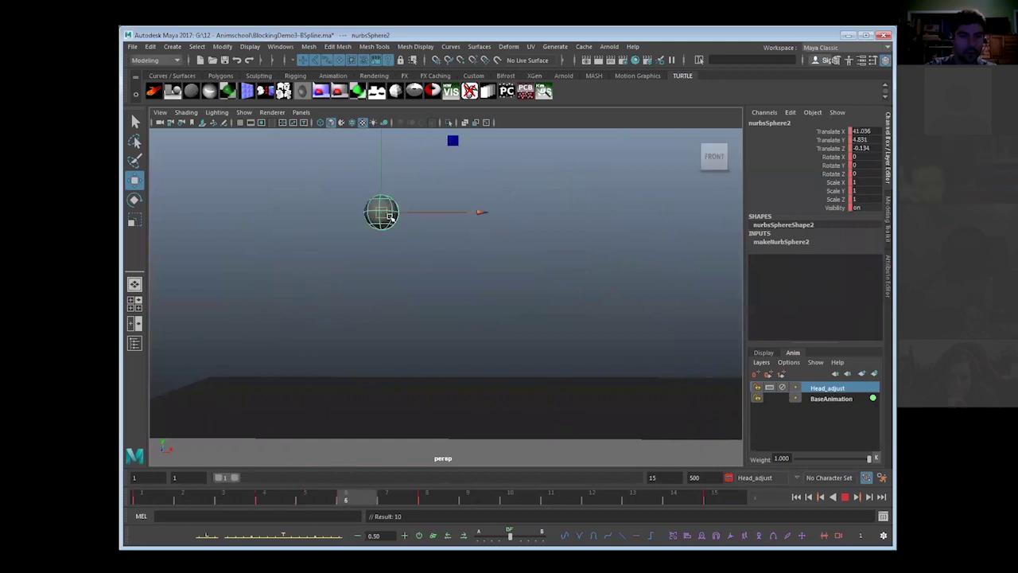
left_click_drag(386, 213, 384, 208)
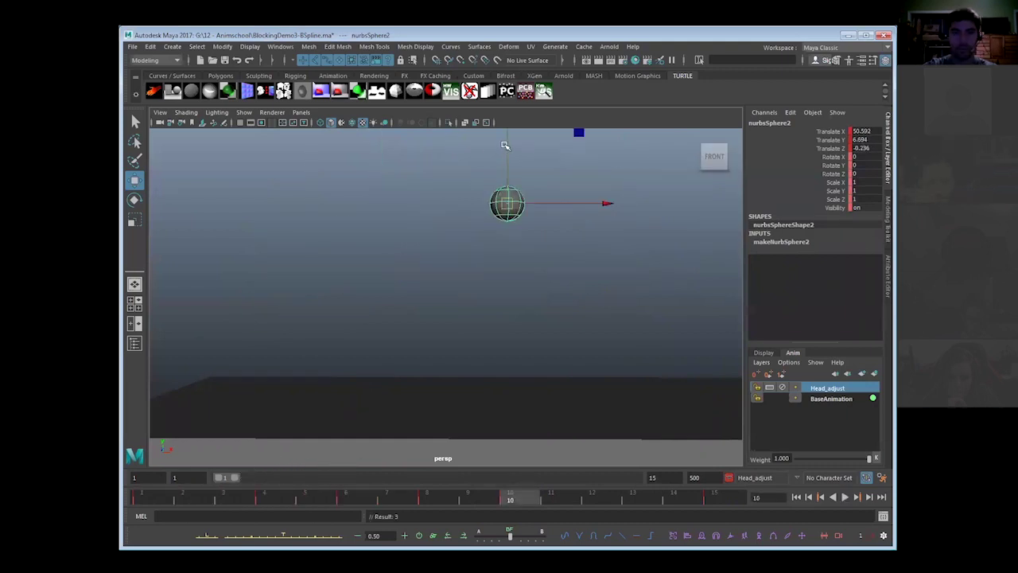
left_click_drag(505, 146, 505, 159)
key("s")
left_click_drag(519, 497, 625, 479)
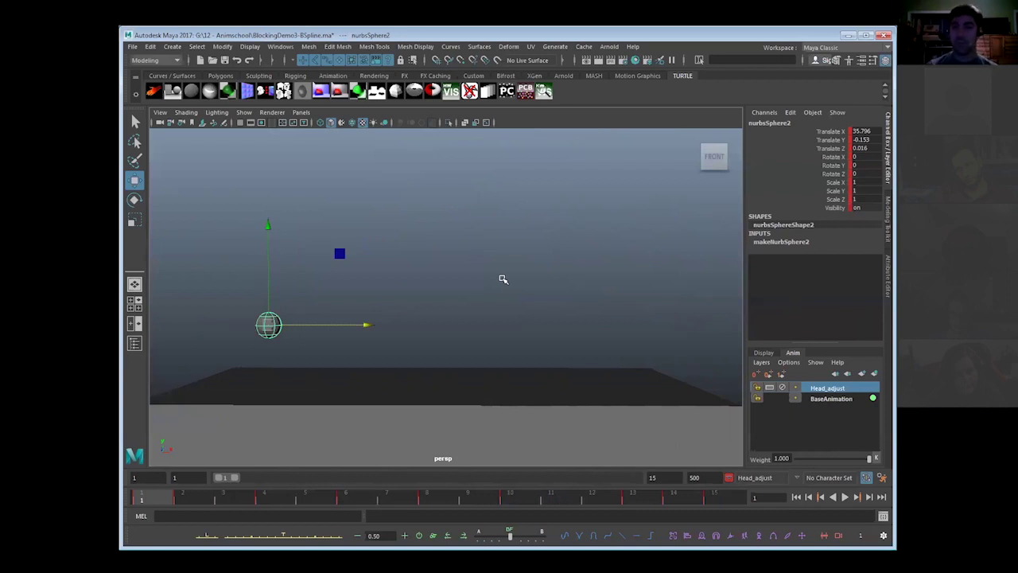
Step: Open the Graph Editor for the sphere, enlarge its window and isolate the Translate Y curve
left_click(280, 46)
mouse_move(309, 105)
left_click(425, 115)
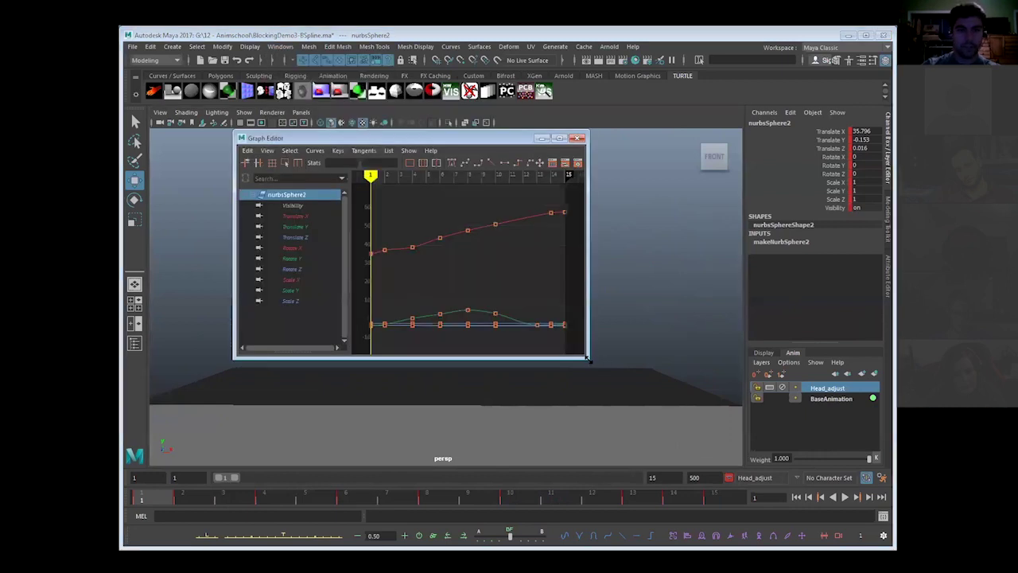
left_click_drag(587, 359, 750, 465)
left_click(309, 229)
right_click_drag(598, 191, 527, 265, "alt")
middle_click_drag(527, 266, 523, 258, "alt")
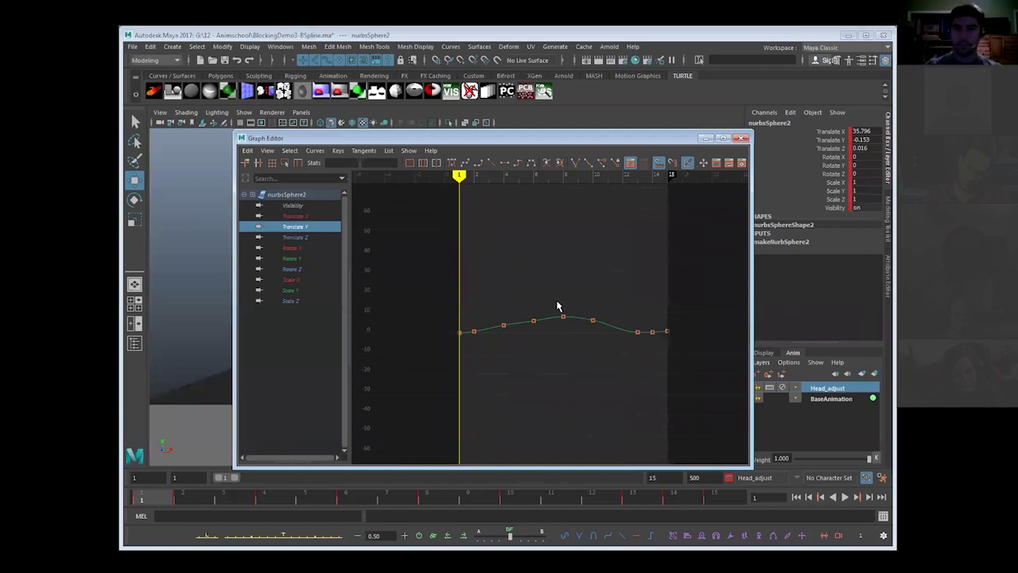
Step: Raise the sphere's Translate Y key at frame 8 to about 30.2 and move the Graph Editor clear of the sphere
left_click_drag(550, 294, 565, 270)
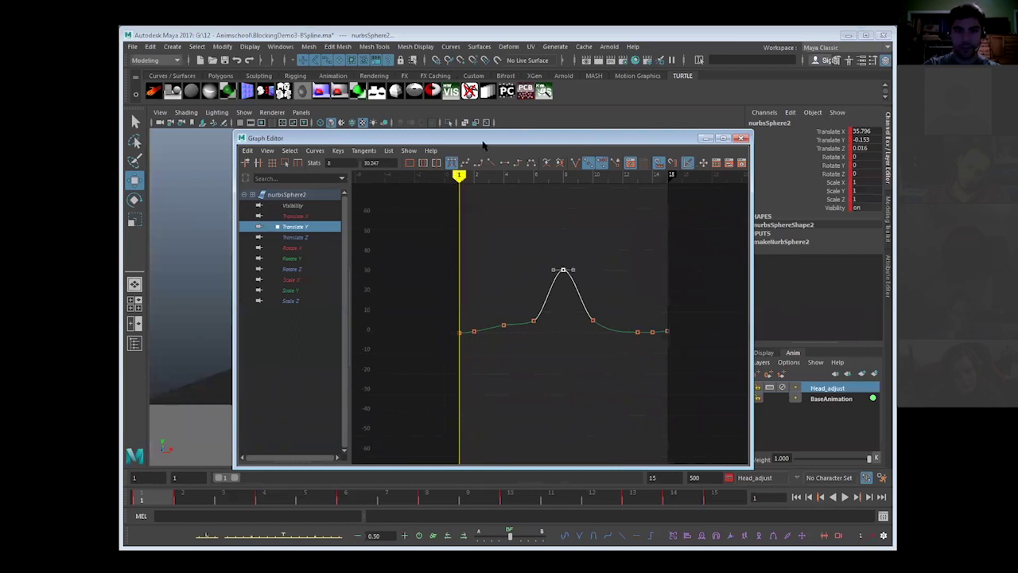
left_click_drag(483, 144, 667, 118)
left_click_drag(601, 116, 660, 89)
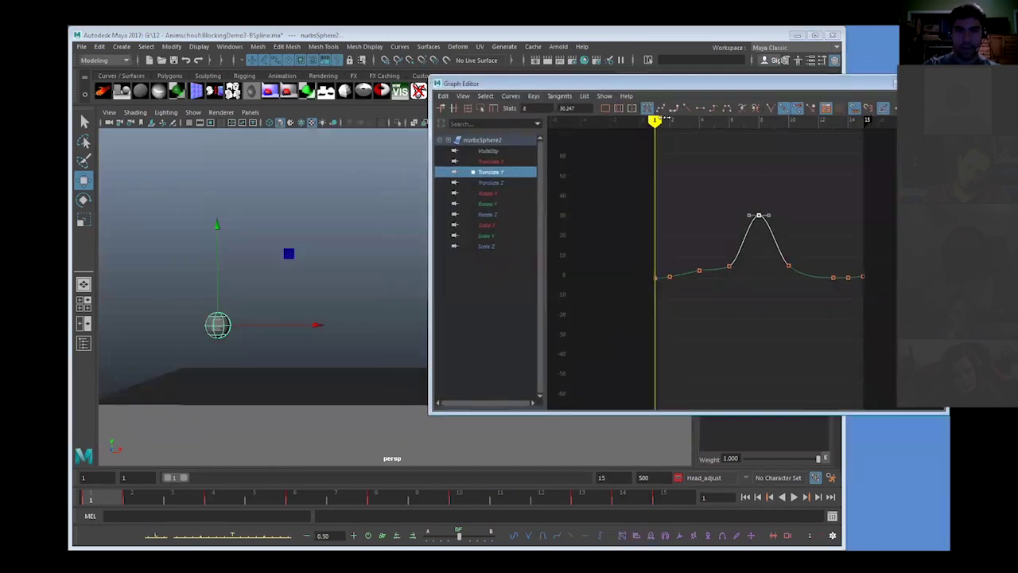
mouse_move(659, 125)
left_mouse_down()
mouse_move(754, 138)
mouse_move(655, 143)
left_mouse_up()
Step: Reshape the Translate Y curve into a smooth arc by moving the keys at frames 2, 4, 6, 10 and 13
left_click_drag(720, 246, 737, 284)
middle_click_drag(725, 261, 727, 237, "shift")
left_click_drag(698, 257, 700, 279)
middle_click_drag(699, 276, 699, 263, "shift")
left_click_drag(668, 268, 675, 285)
middle_click_drag(670, 284, 670, 281, "shift")
left_click_drag(782, 268, 790, 274)
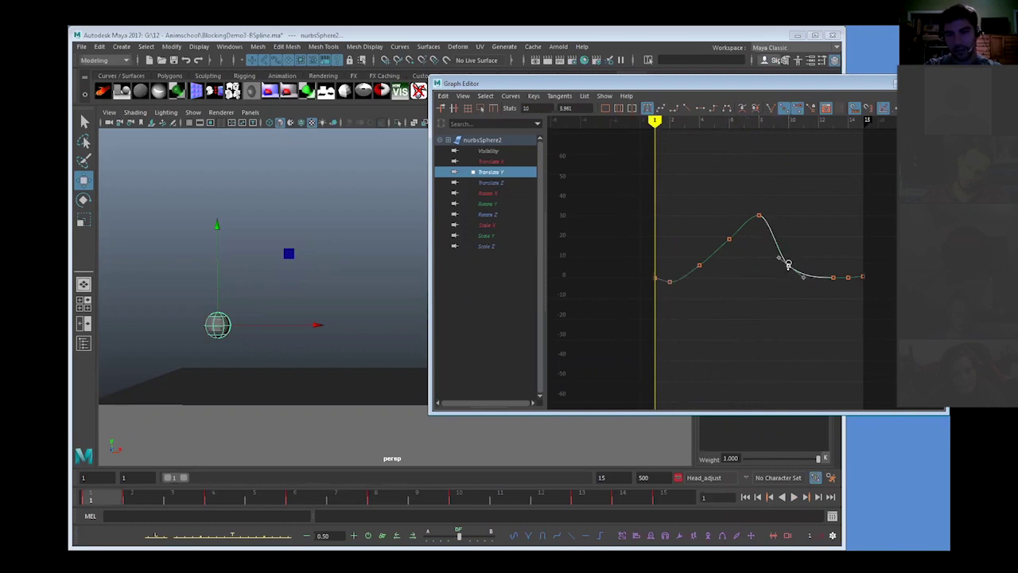
middle_click_drag(788, 265, 788, 238, "shift")
left_click_drag(824, 253, 835, 291)
middle_click_drag(829, 270, 828, 264, "shift")
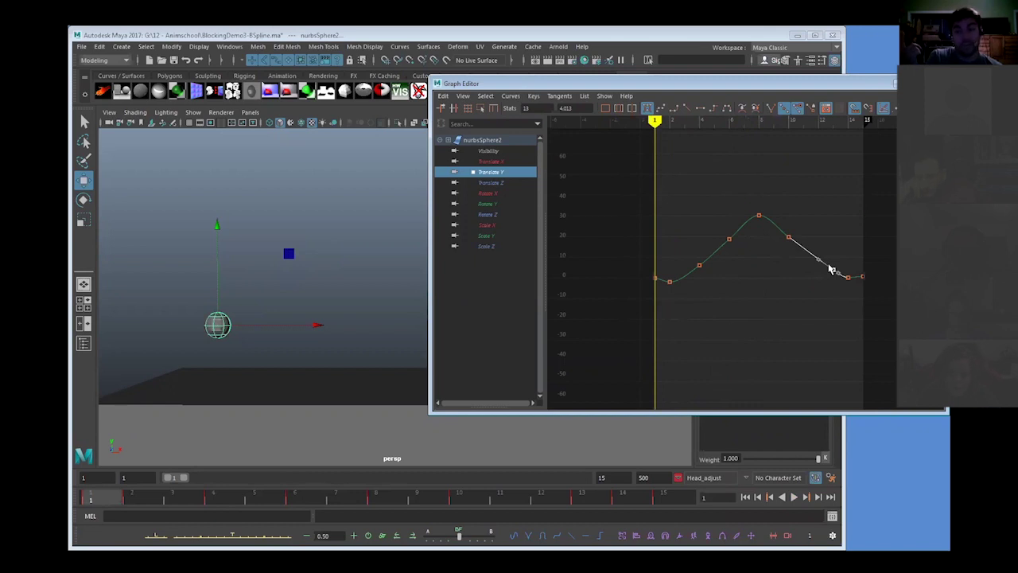
Step: Undo all the individual key edits on the Translate Y curve
key("ctrl+z")
key("ctrl+z")
key("ctrl+z")
key("ctrl+z")
key("ctrl+z")
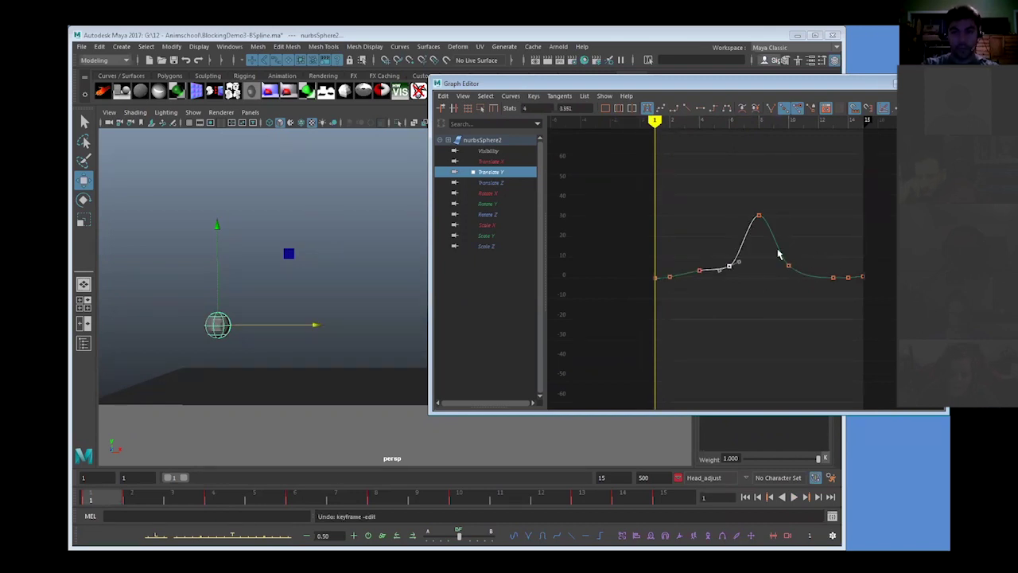
key("ctrl+z")
key("ctrl+z")
Step: Try shifting all Translate Y keys upward together, then undo the shift
scroll(750, 272, "down", 4)
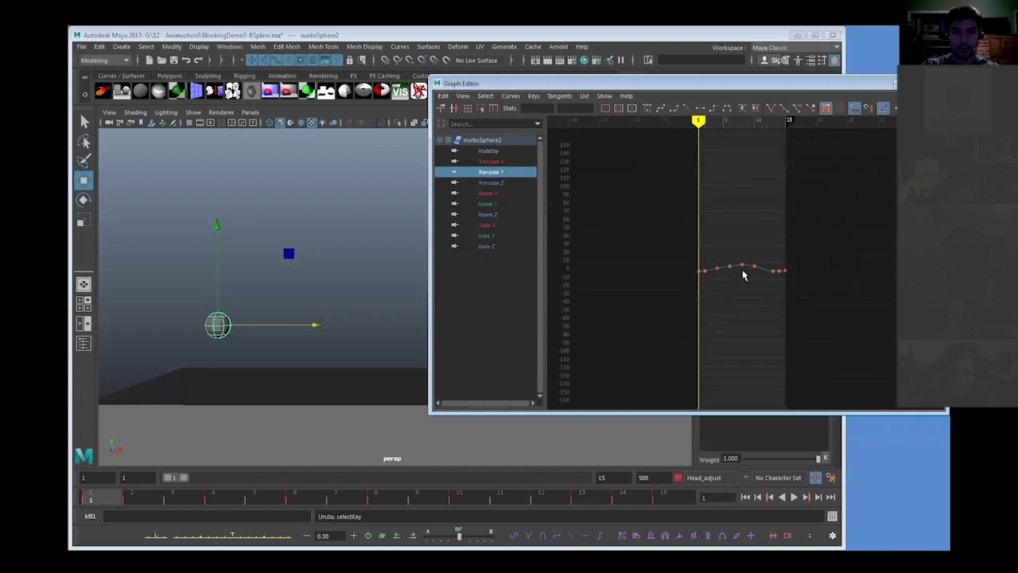
left_click_drag(678, 238, 810, 305)
middle_click_drag(741, 259, 744, 241, "shift")
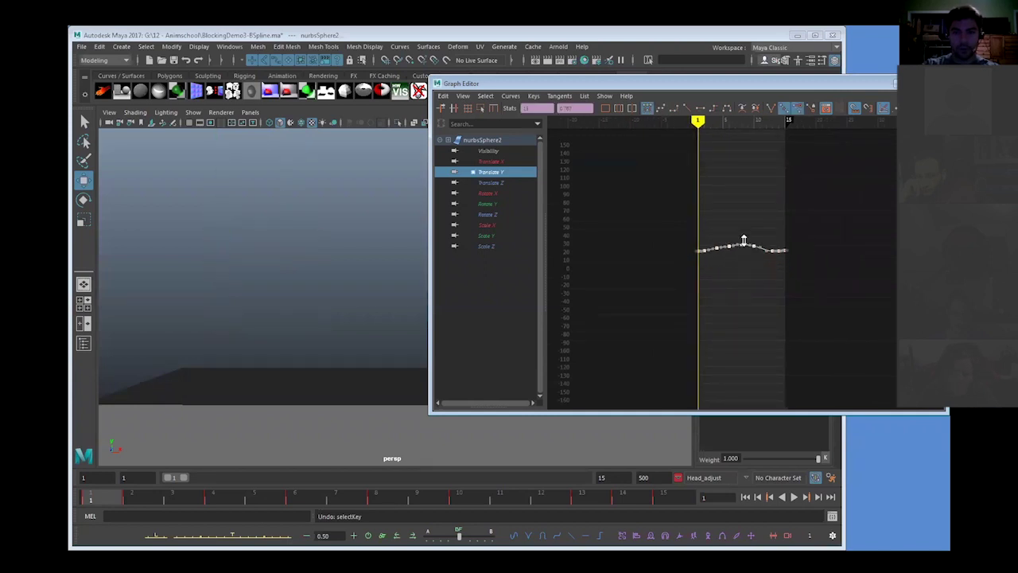
key("ctrl+z")
Step: Frame the Translate Y curve to examine its shape, then close the Graph Editor
scroll(748, 267, "up", 4)
left_click(756, 308)
key("f")
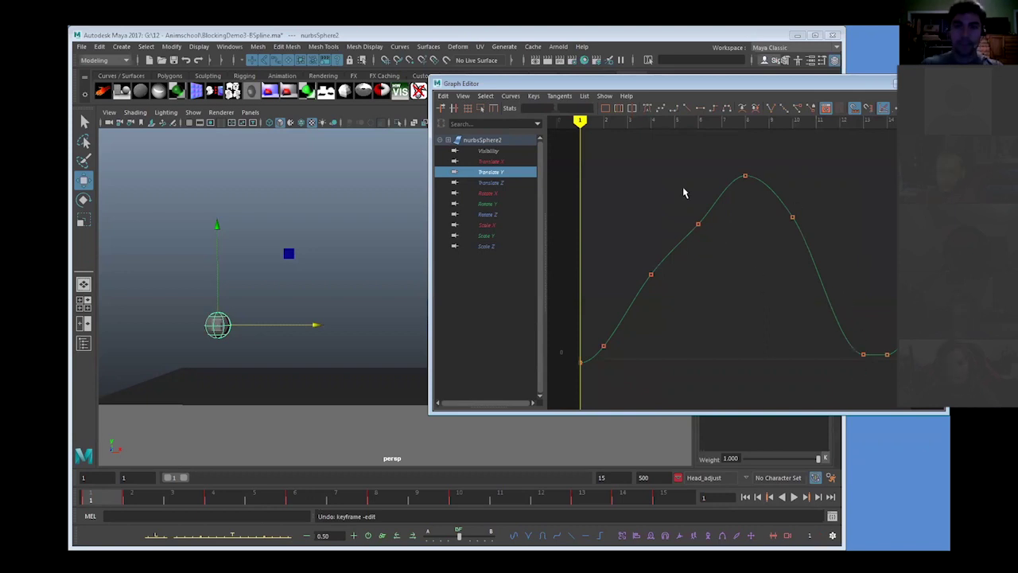
left_click_drag(667, 87, 610, 108)
scroll(641, 295, "down", 3)
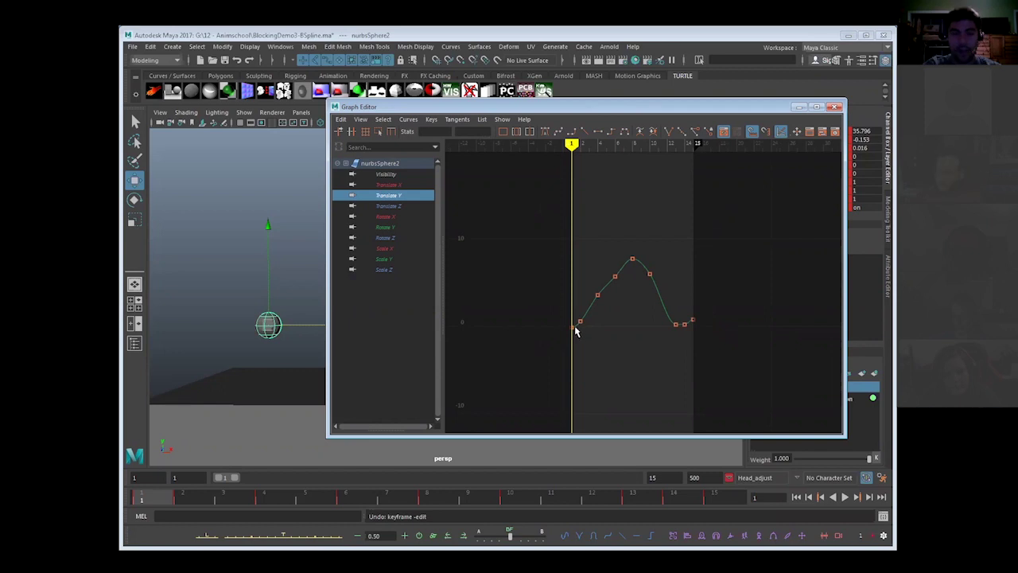
left_click(834, 108)
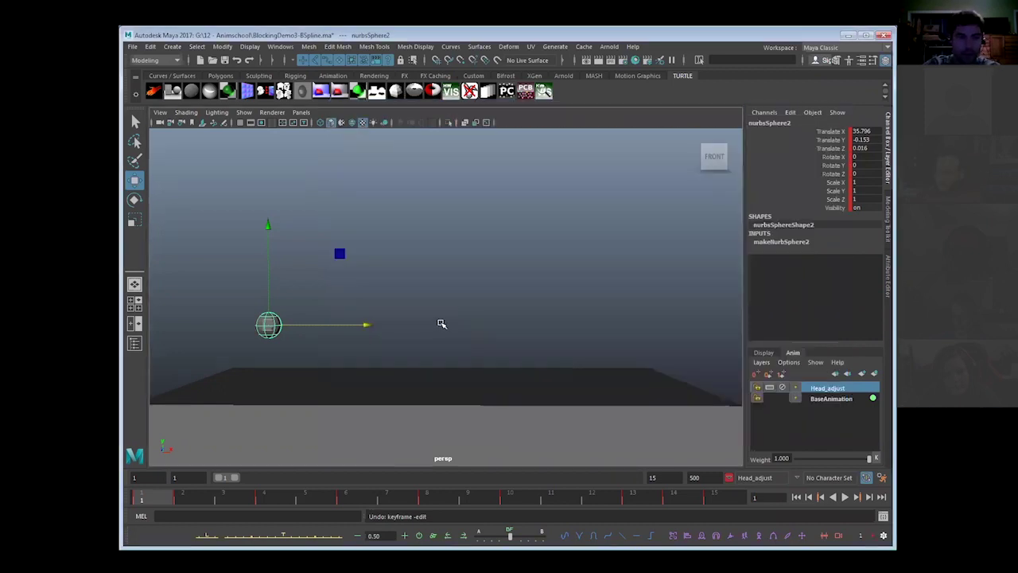
Step: Create a new animation layer from the selected sphere and name it Ball
left_click(872, 374)
double_click(822, 388)
type("Ball")
key("Return")
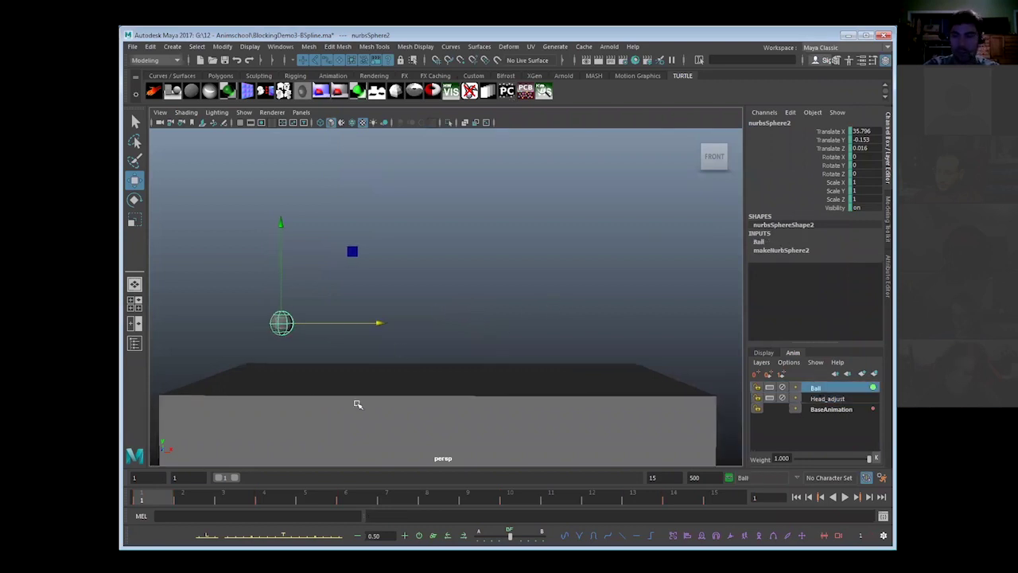
Step: Key the sphere on the Ball layer at frame 15, then raise it to Translate Y 12.793 and key it at frame 8
left_click(728, 501)
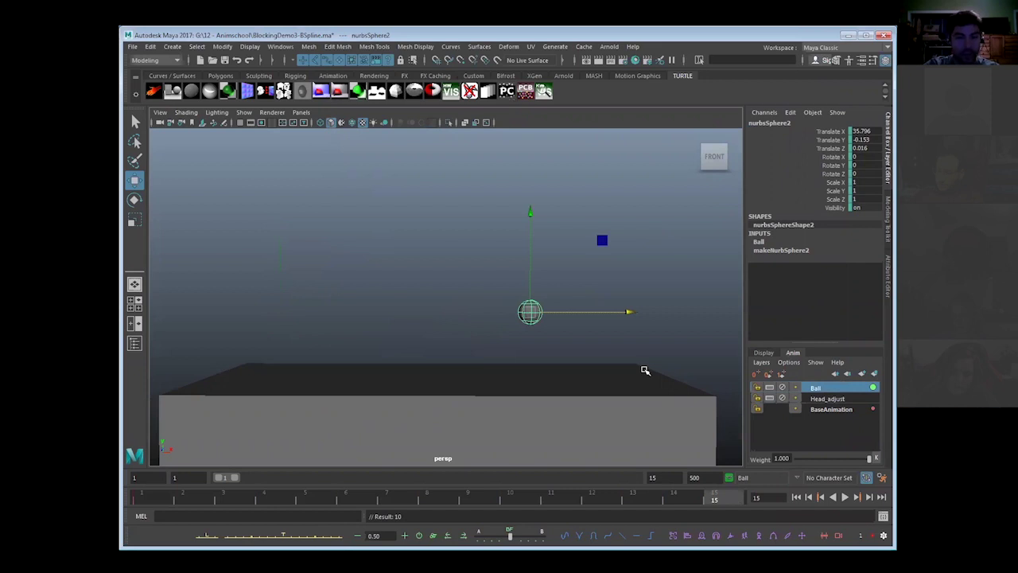
left_click_drag(173, 496, 435, 489)
middle_click_drag(498, 261, 547, 313, "alt")
right_click_drag(547, 313, 500, 261, "alt")
left_click_drag(465, 229, 474, 182)
key("s")
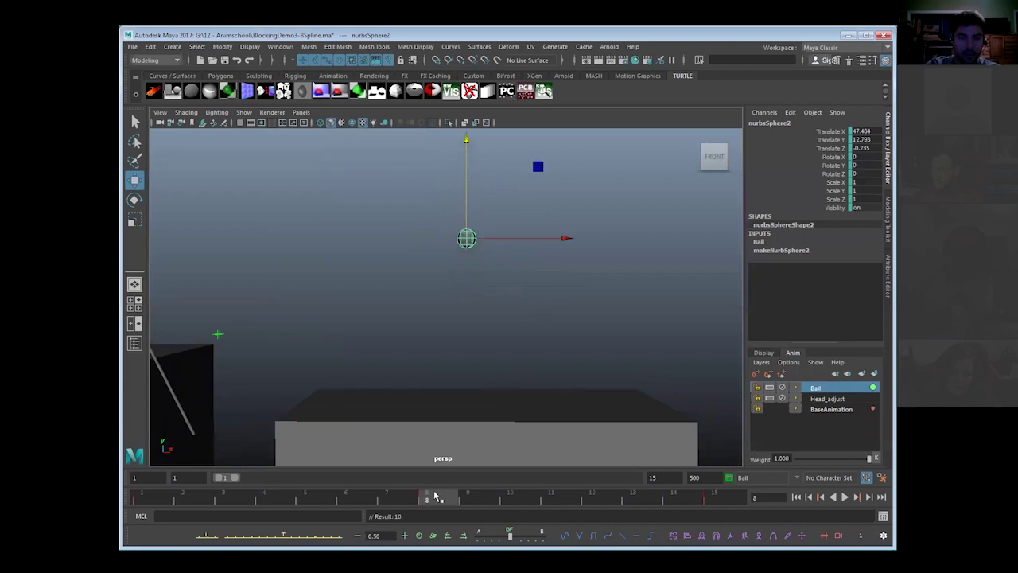
Step: Scrub and play the timeline to review the sphere's raised arc
left_click_drag(434, 491, 779, 485)
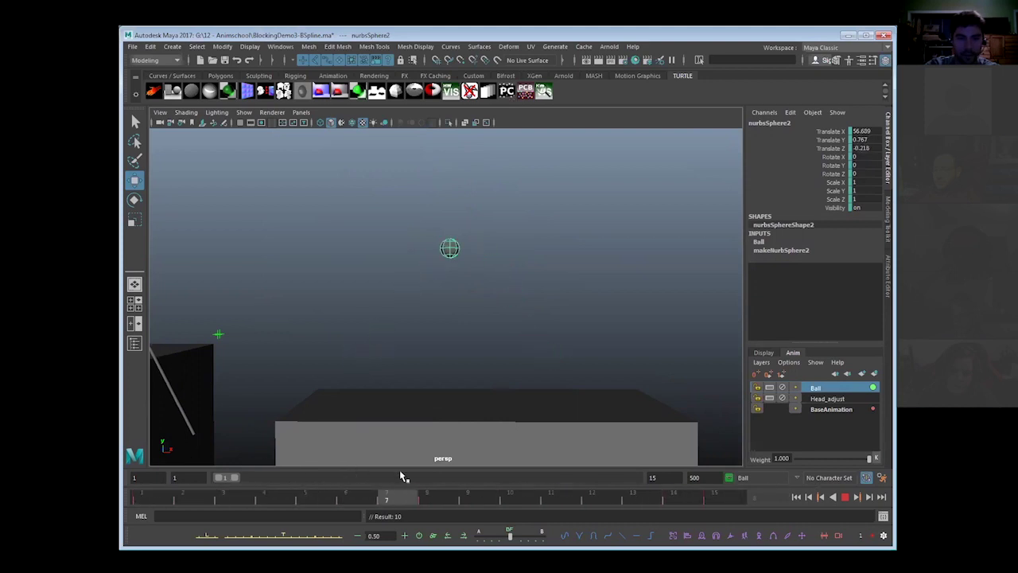
key("alt+v")
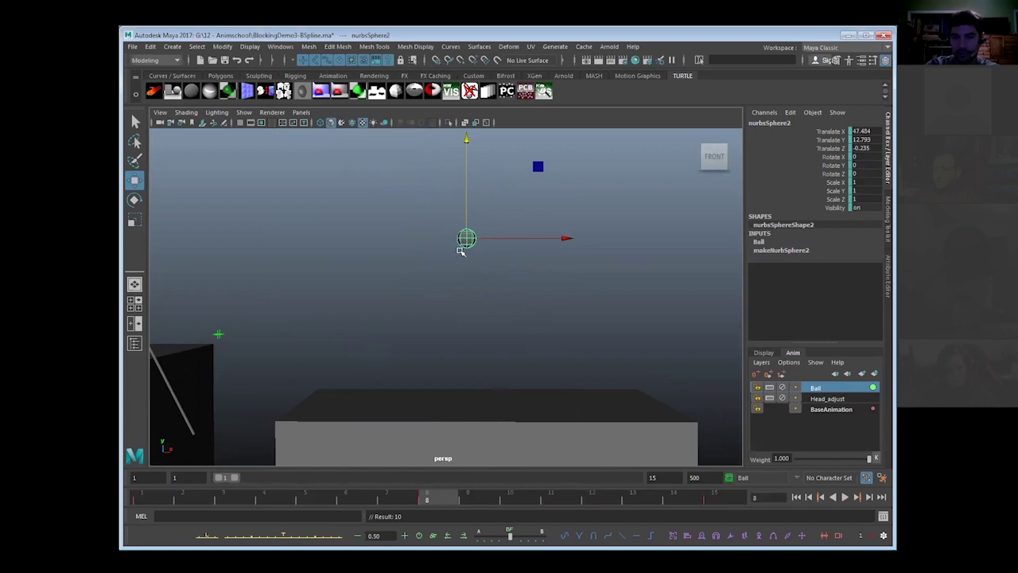
key("alt+v")
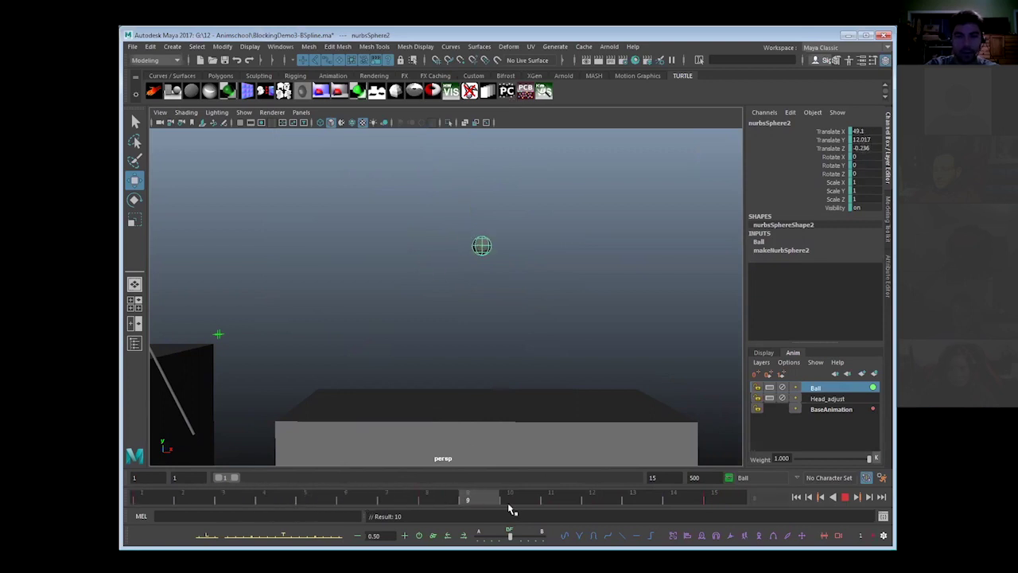
key("alt+v")
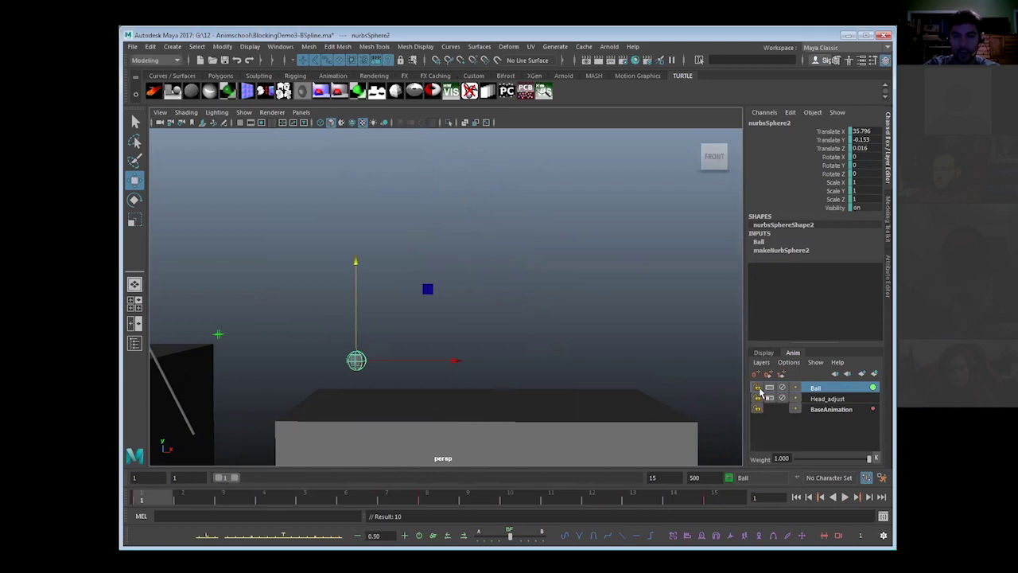
Step: Lock and unlock the Ball layer, then test its weight at frame 8 and restore it to 1.000
left_click(759, 388)
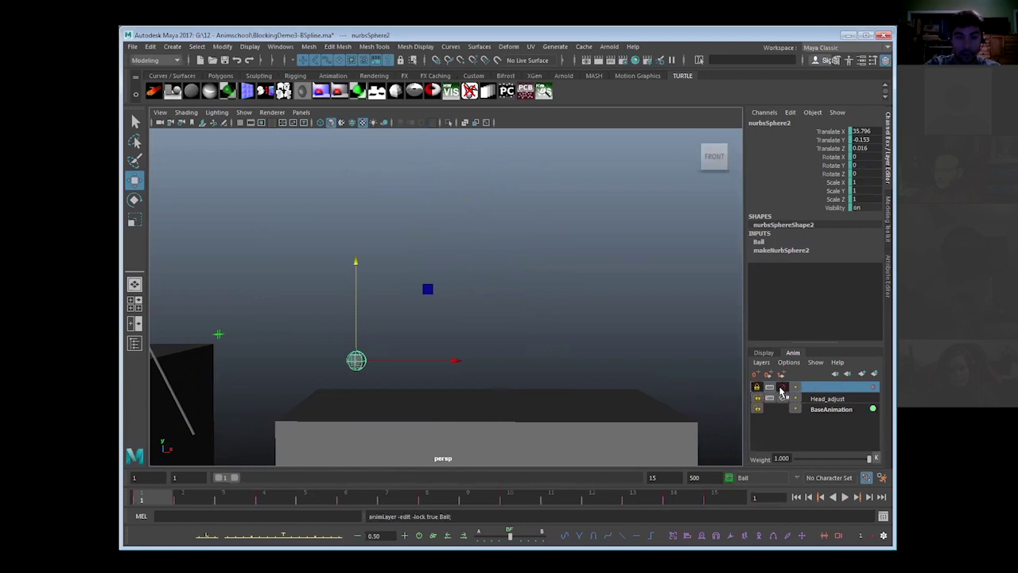
left_click(758, 388)
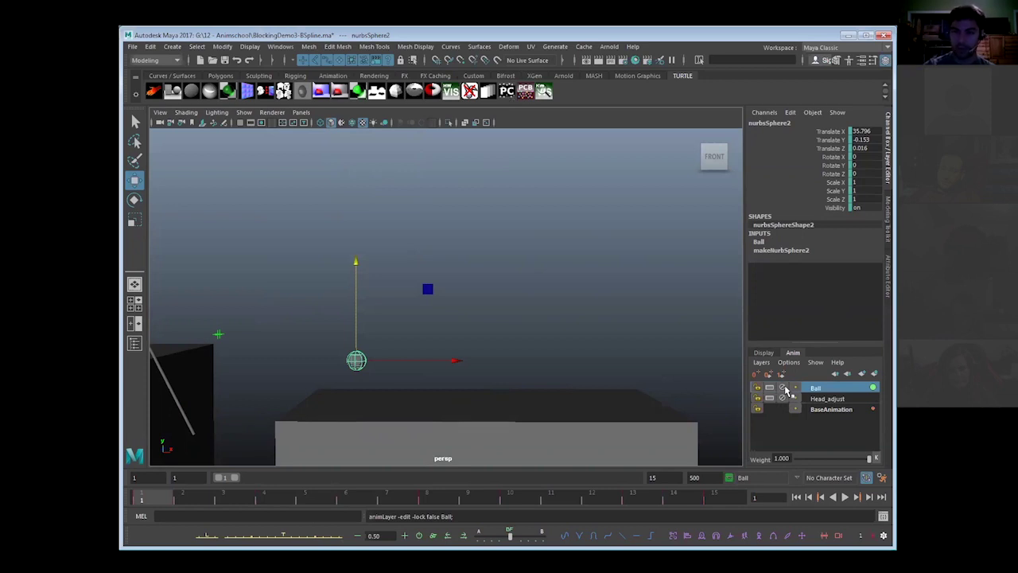
left_click(828, 400)
left_click(824, 390)
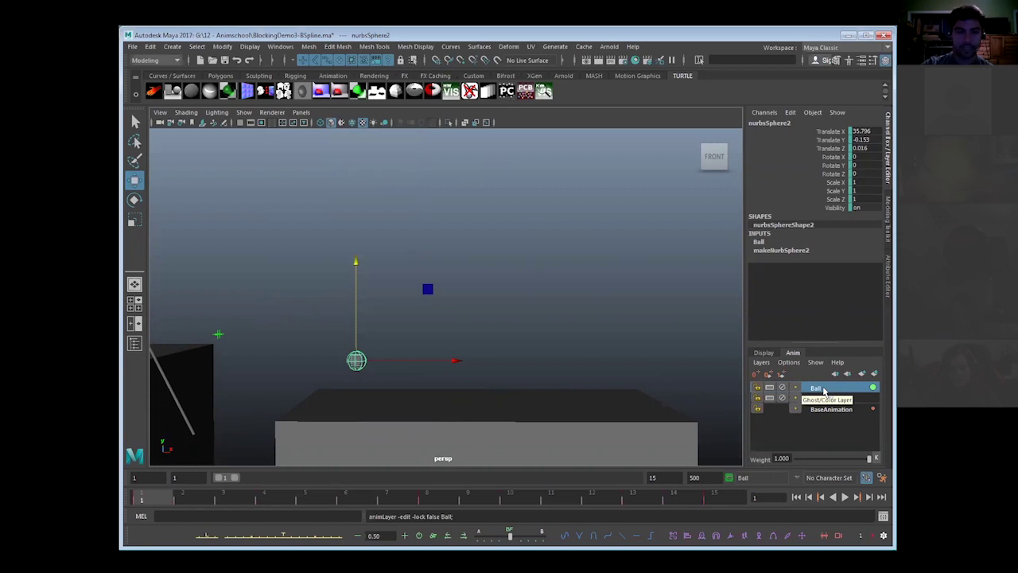
left_click(434, 498)
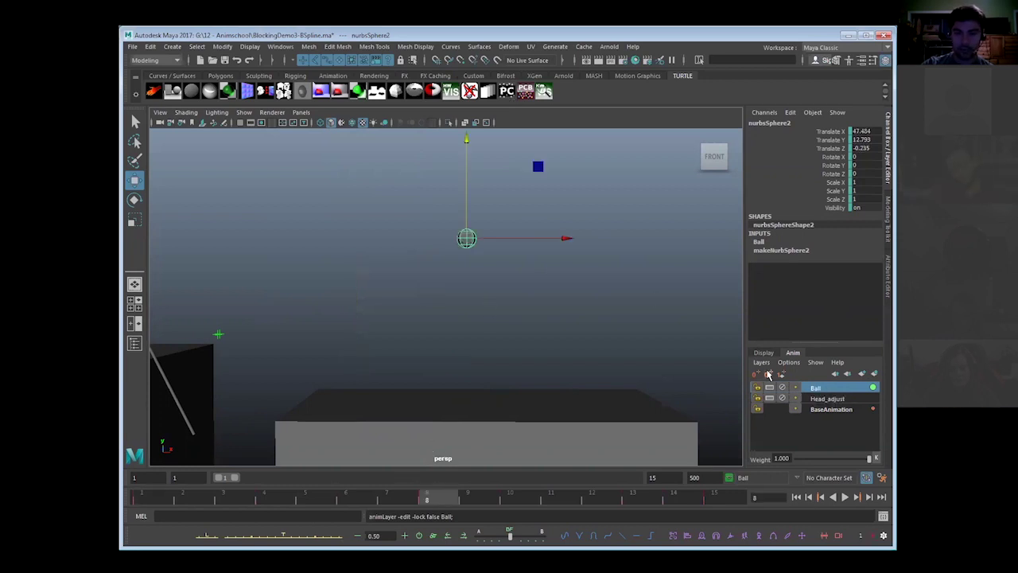
mouse_move(871, 460)
left_mouse_down()
mouse_move(789, 460)
mouse_move(871, 459)
mouse_move(843, 447)
mouse_move(868, 449)
left_mouse_up()
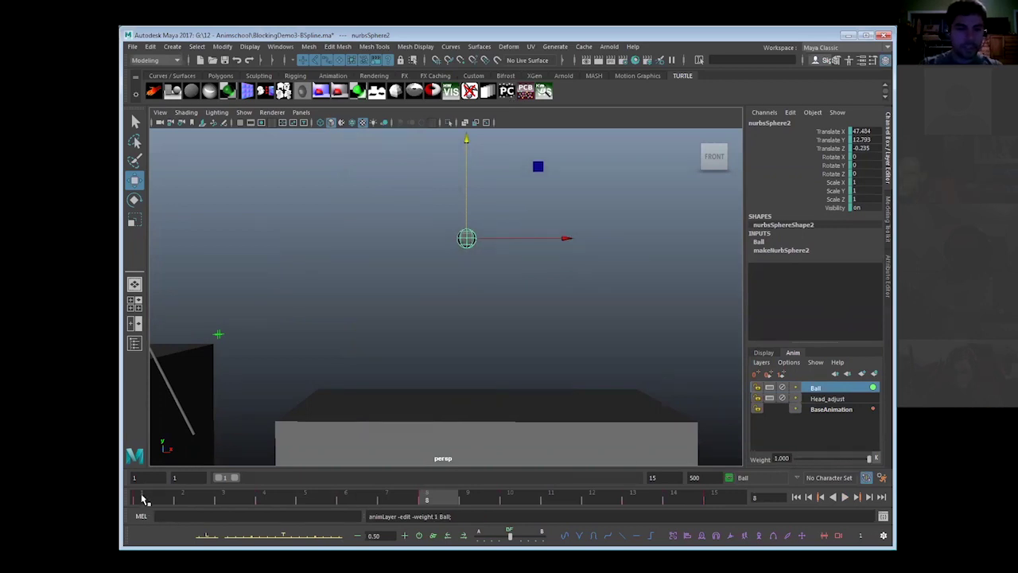
Step: Play back the Ball layer's motion from a closer view and return to frame 1
left_click_drag(145, 499, 714, 478)
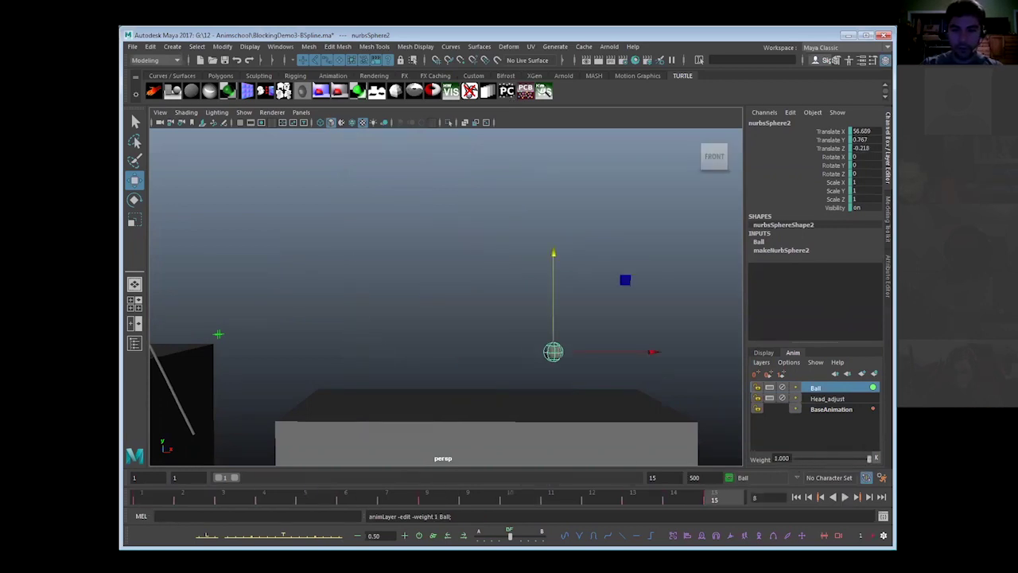
key("alt+v")
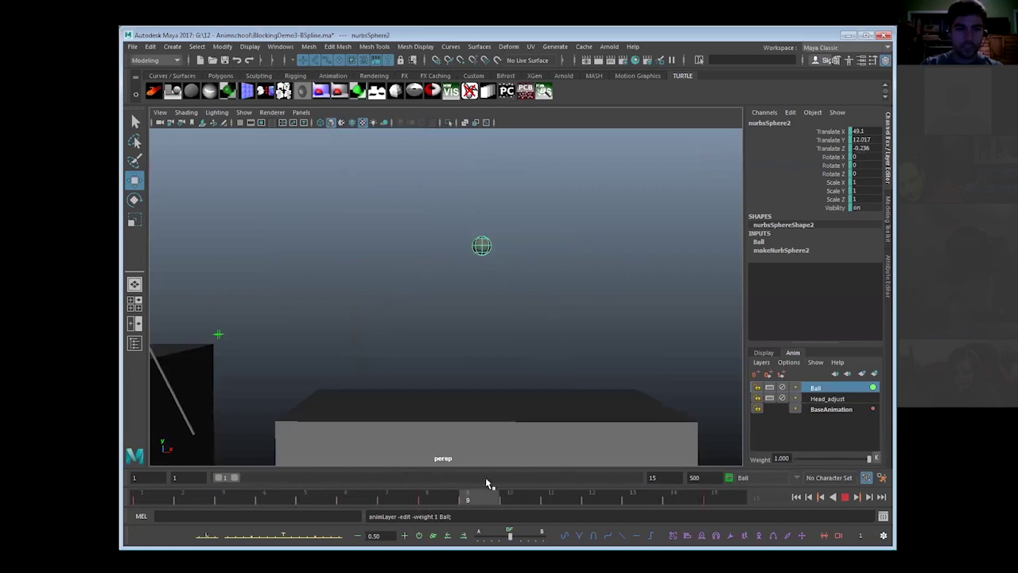
key("alt+v")
scroll(385, 387, "up", 2)
mouse_move(385, 387)
middle_mouse_down("alt")
mouse_move(393, 336)
mouse_move(396, 388)
middle_mouse_up("alt")
scroll(395, 388, "up", 1)
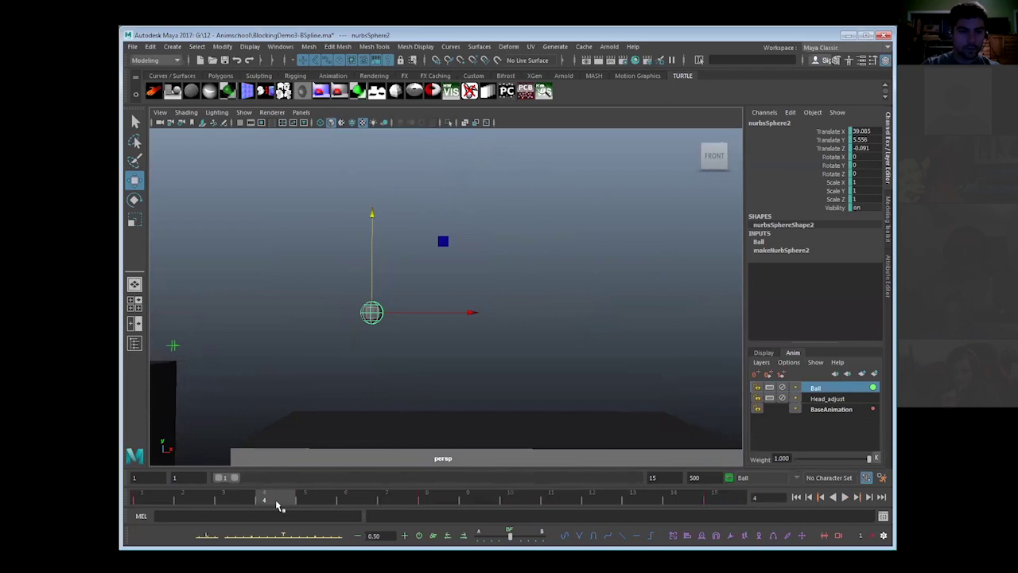
key("alt+v")
key("alt+shift+v")
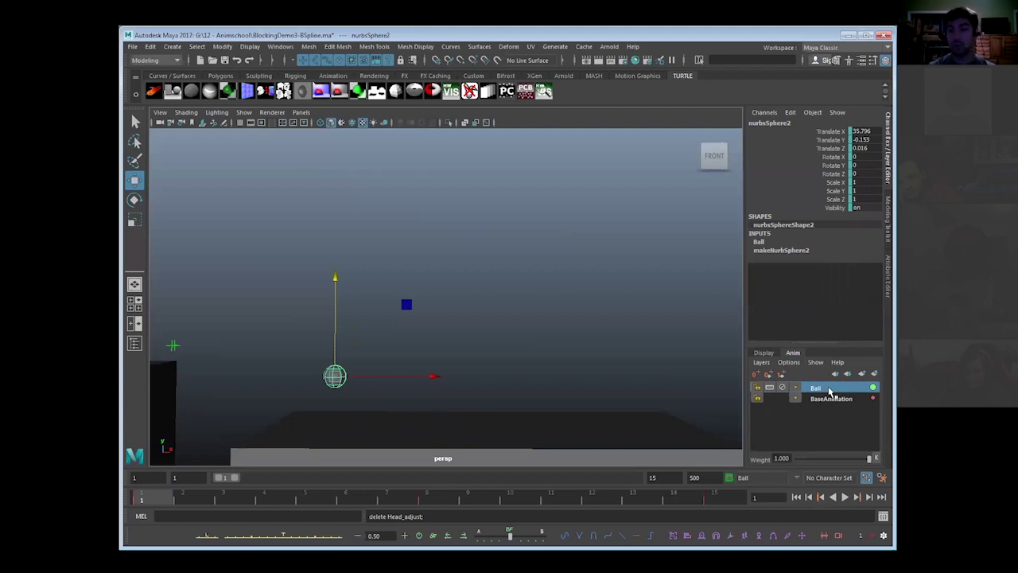
Step: Merge the Ball and BaseAnimation layers into the bottom selected layer, with Smart Bake and Delete Baked Layers enabled
left_click(822, 411)
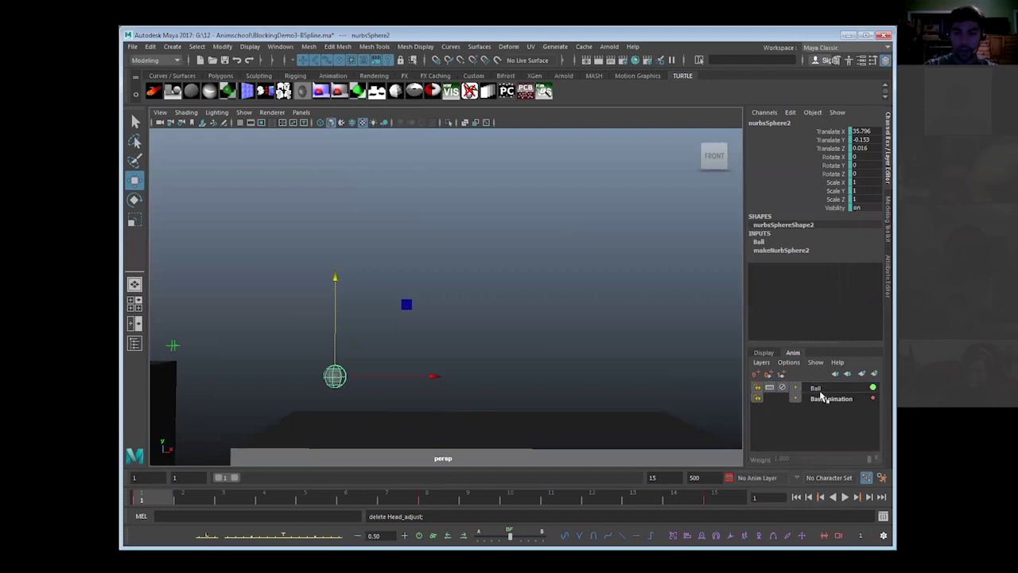
left_click(820, 391)
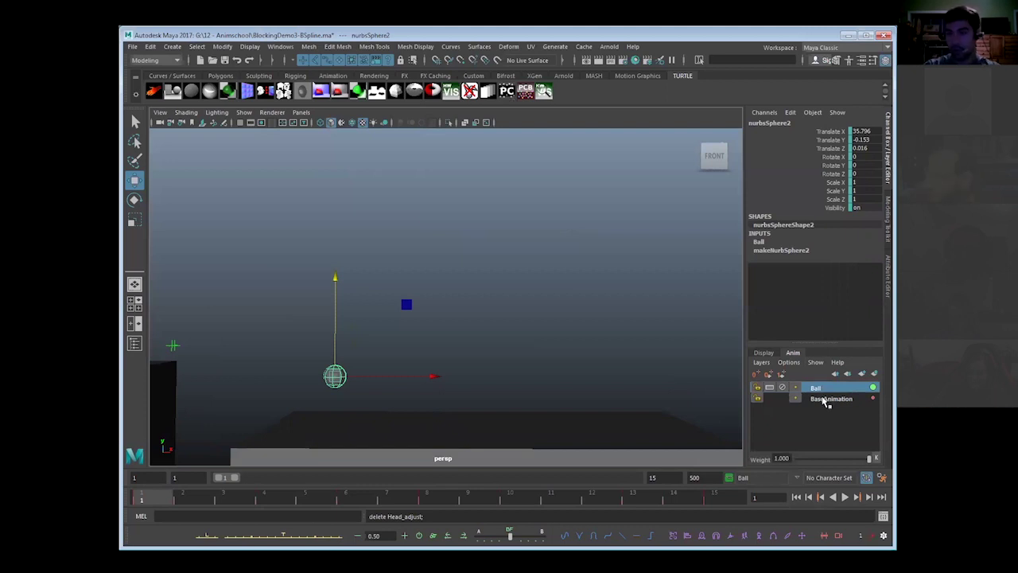
left_click(827, 400, "ctrl")
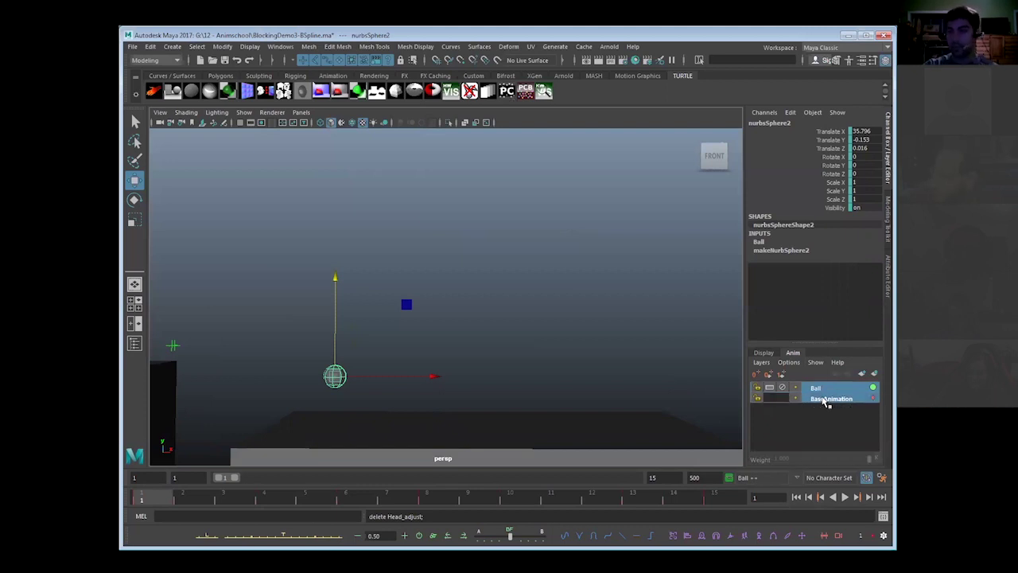
right_click(828, 401)
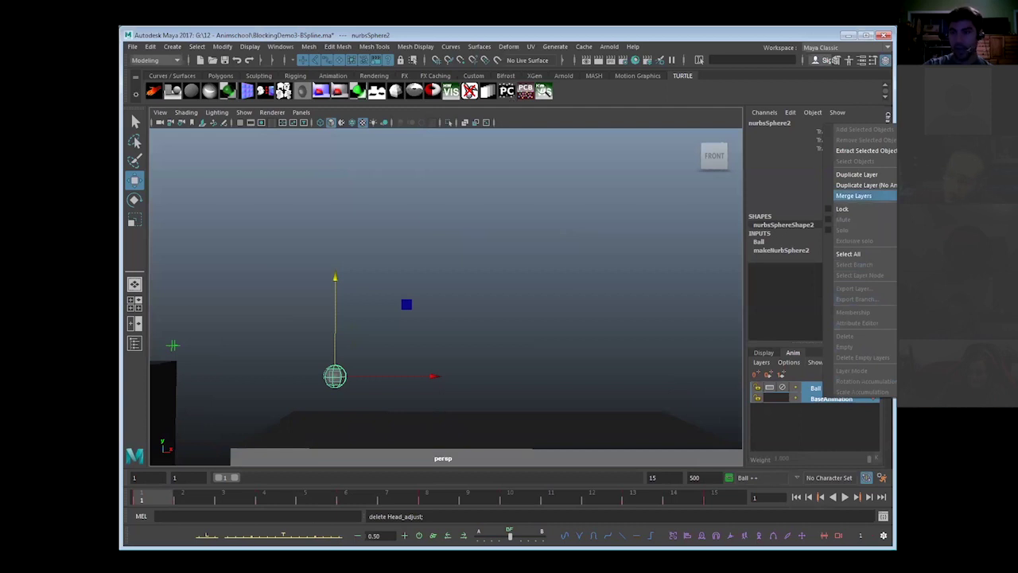
left_click(853, 196)
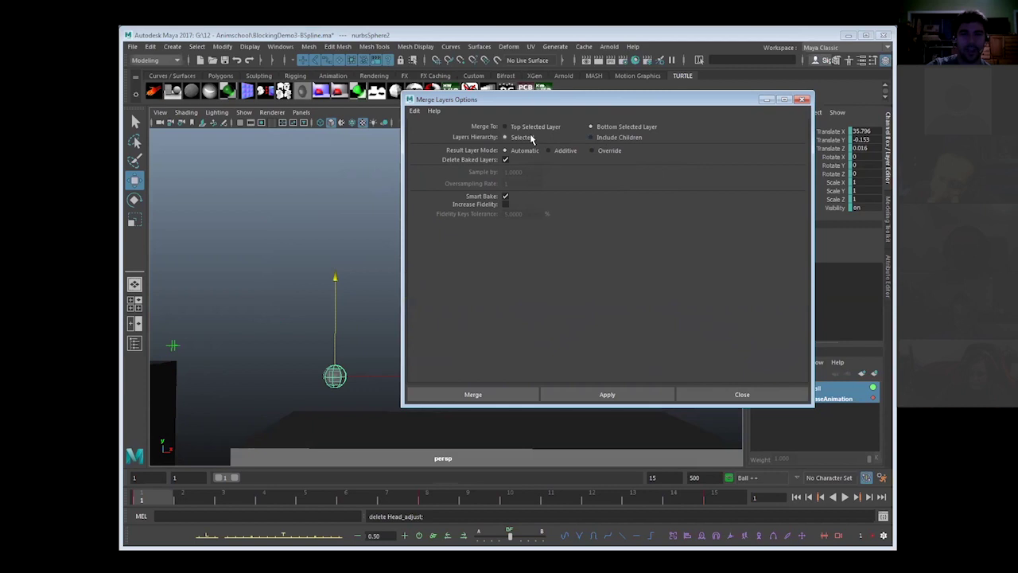
left_click_drag(562, 103, 439, 78)
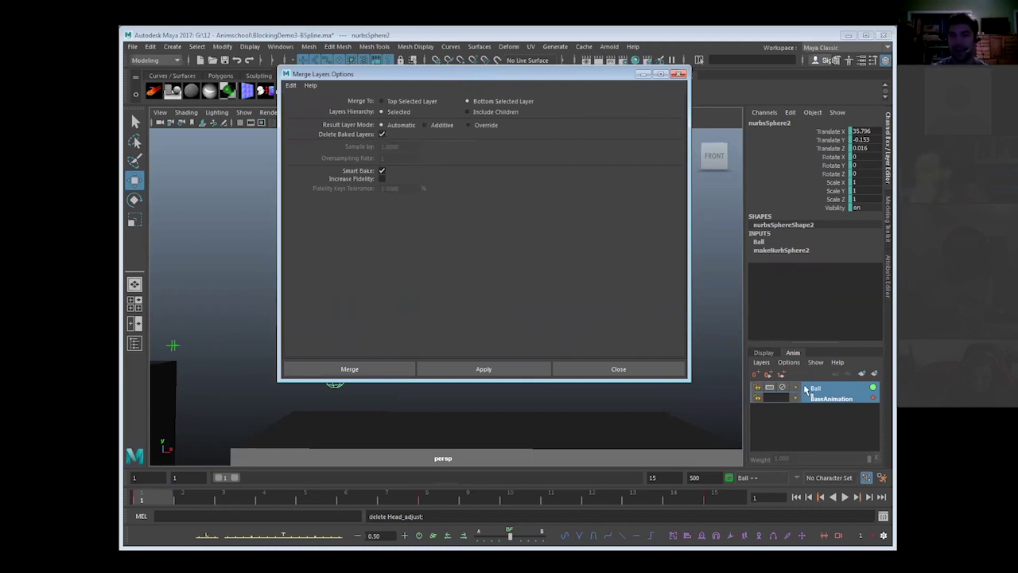
left_click(382, 171)
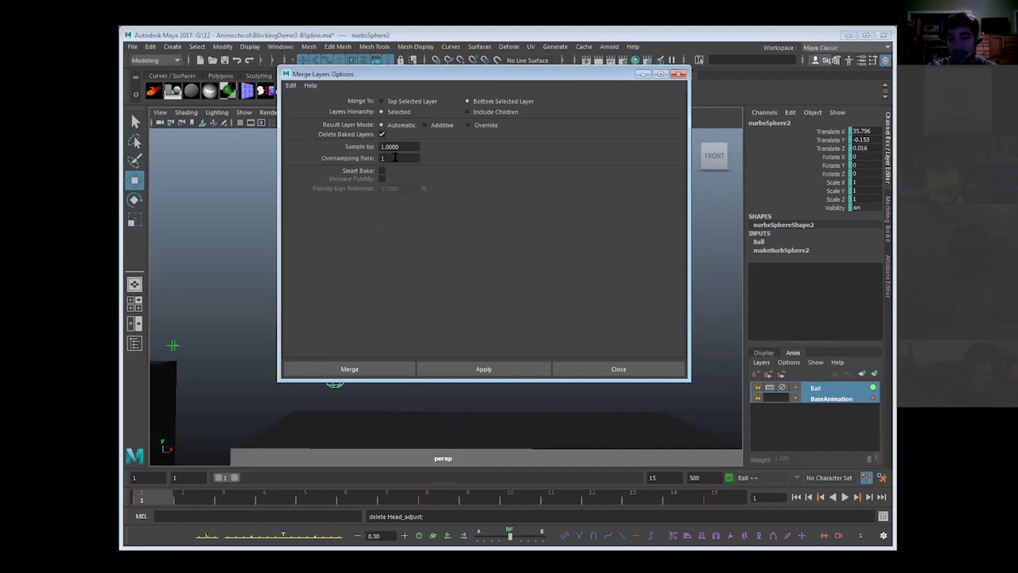
left_click(382, 171)
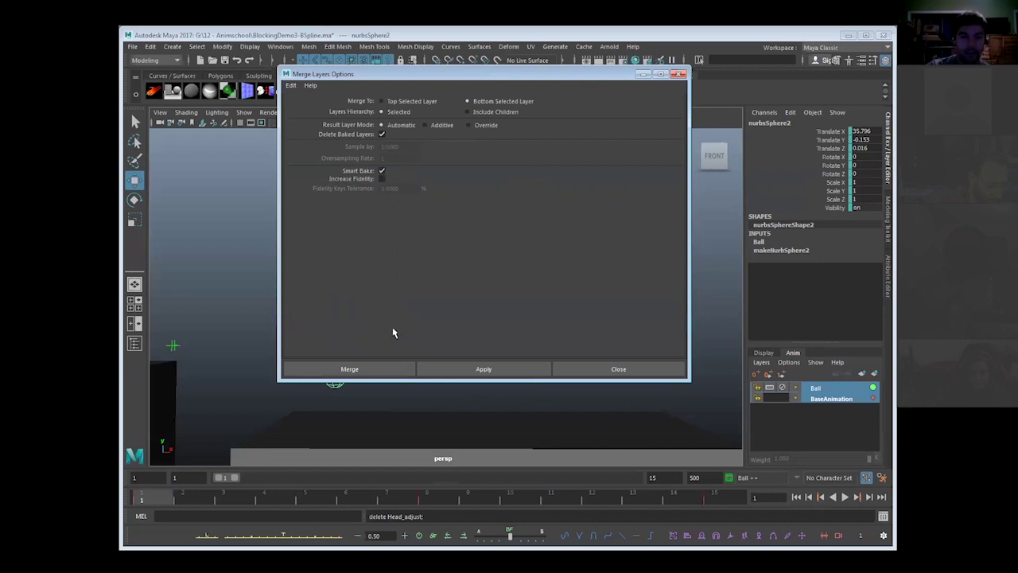
left_click(375, 369)
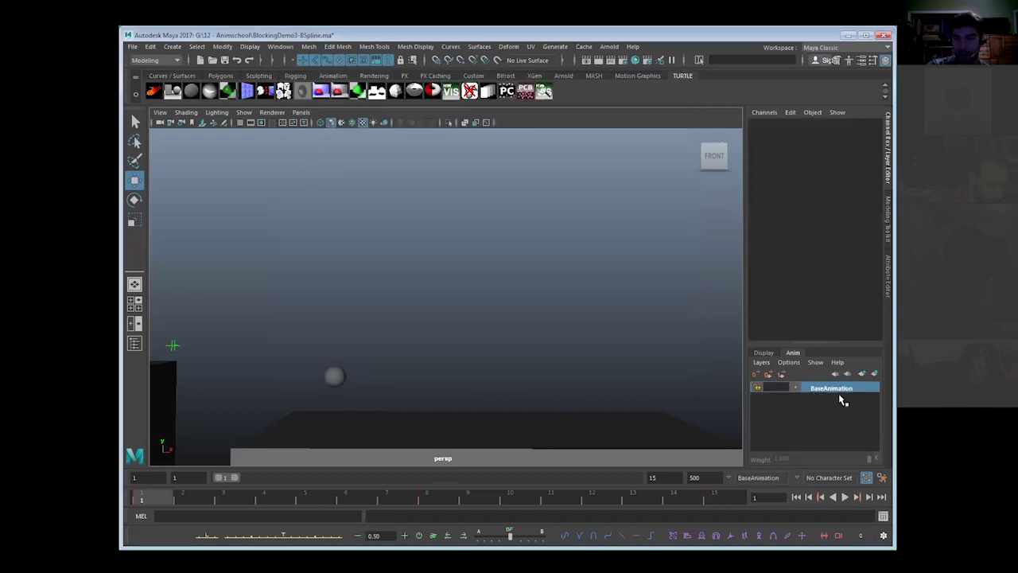
Step: Select the sphere and inspect its merged Translate Y curve framed in the Graph Editor
left_click(334, 375)
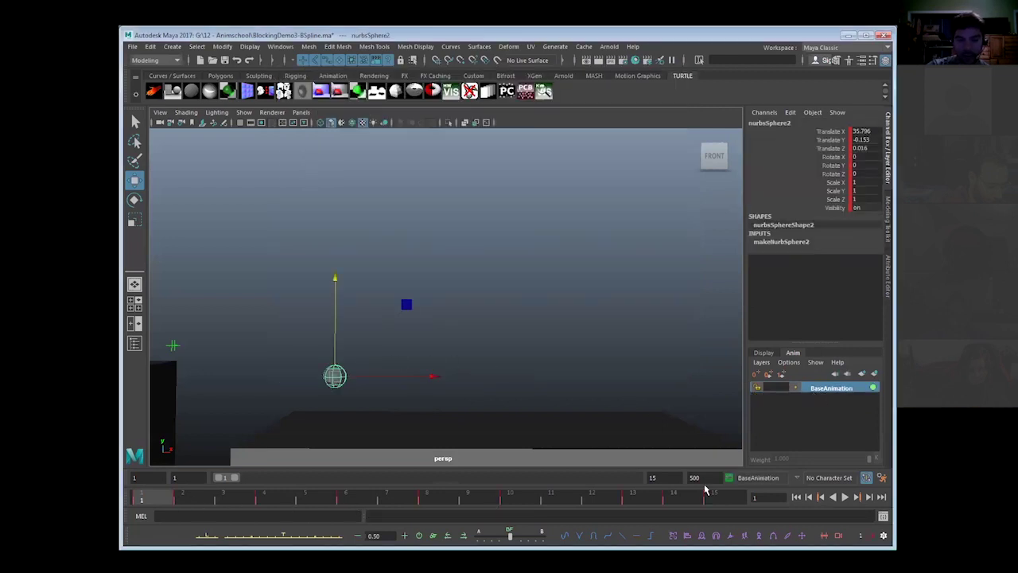
left_click(281, 46)
mouse_move(319, 106)
left_click(422, 114)
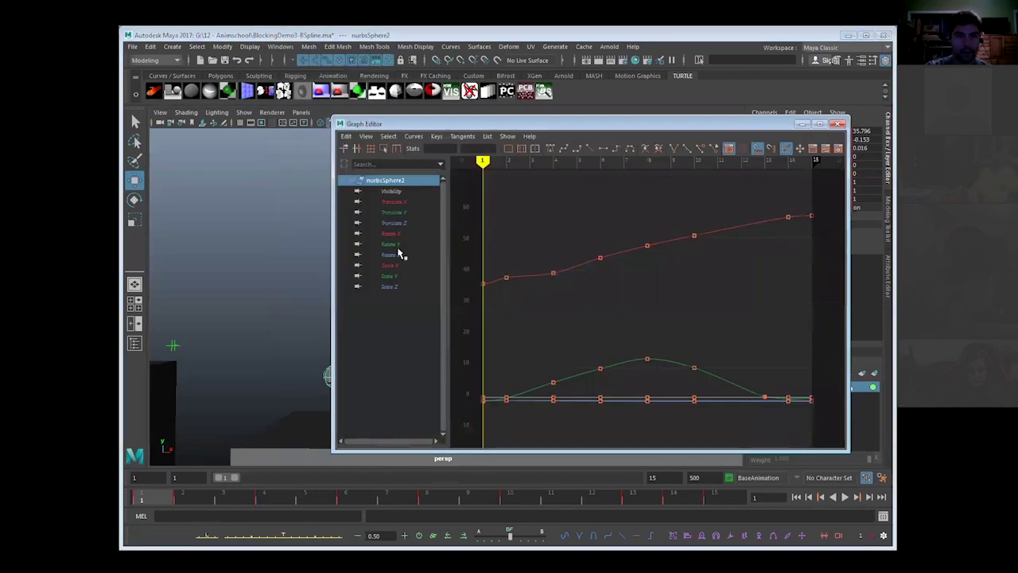
left_click(399, 213)
key("f")
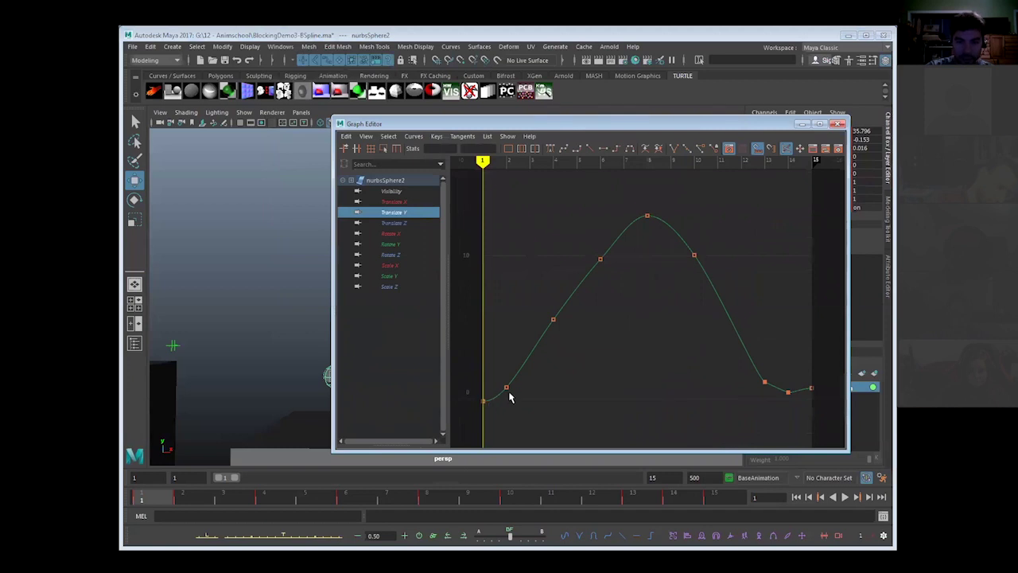